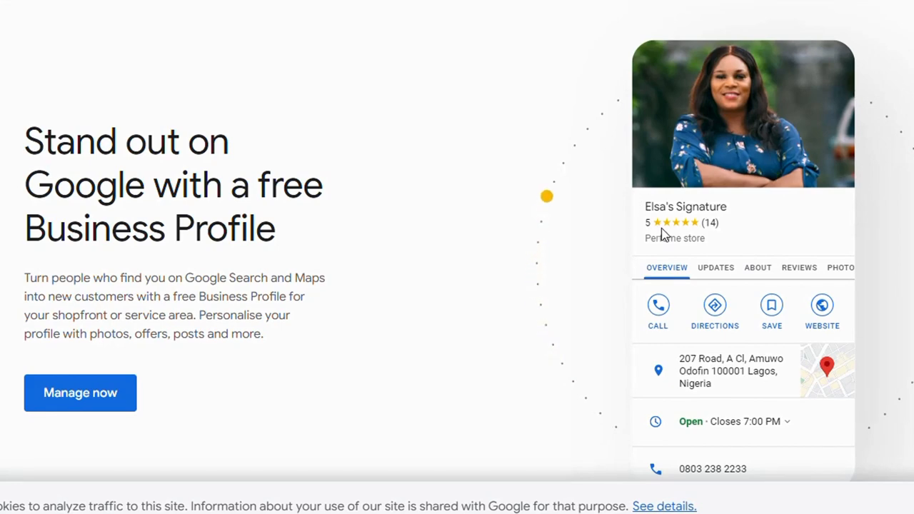
Review the Business Profile overview introduction, including the sample profile card and the Free, Easy and Personalised benefits.
{"action": "scroll", "coordinate": [661, 232], "scroll_direction": "down", "scroll_amount": 3}
{"action": "scroll", "coordinate": [662, 236], "scroll_direction": "up", "scroll_amount": 3}
{"action": "scroll", "coordinate": [686, 333], "scroll_direction": "down", "scroll_amount": 7}
{"action": "scroll", "coordinate": [686, 333], "scroll_direction": "up", "scroll_amount": 3}
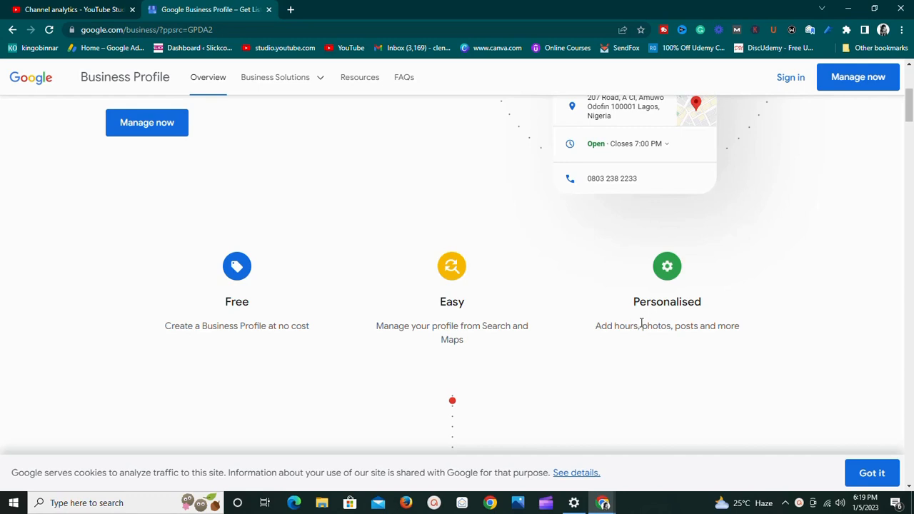
{"action": "scroll", "coordinate": [641, 323], "scroll_direction": "up", "scroll_amount": 4}
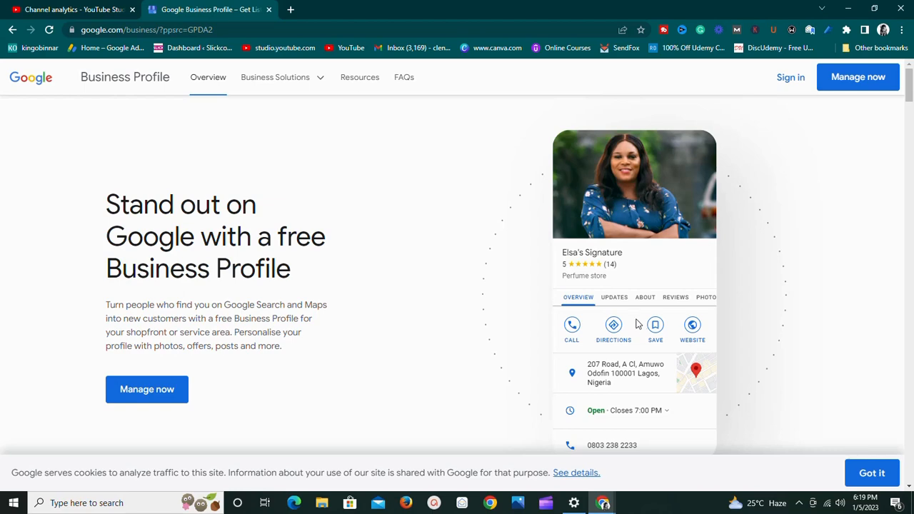
{"action": "scroll", "coordinate": [643, 324], "scroll_direction": "down", "scroll_amount": 2}
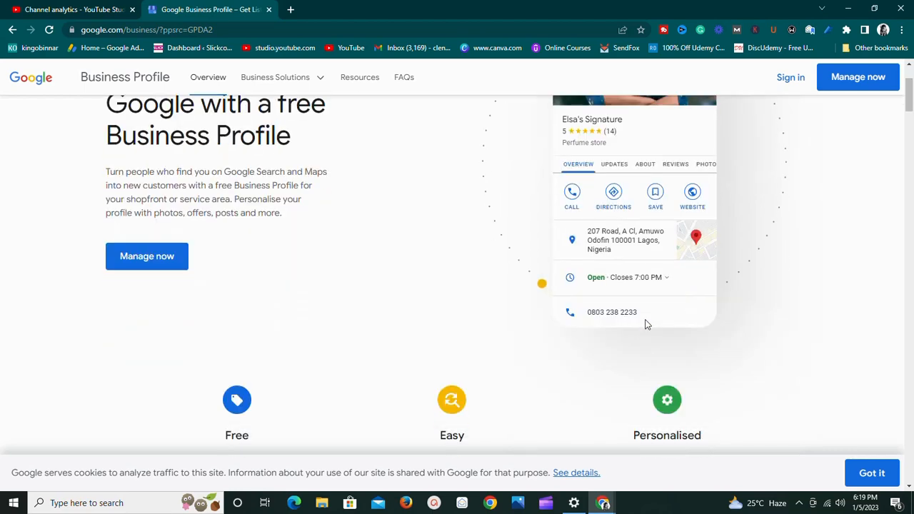
{"action": "scroll", "coordinate": [645, 324], "scroll_direction": "up", "scroll_amount": 2}
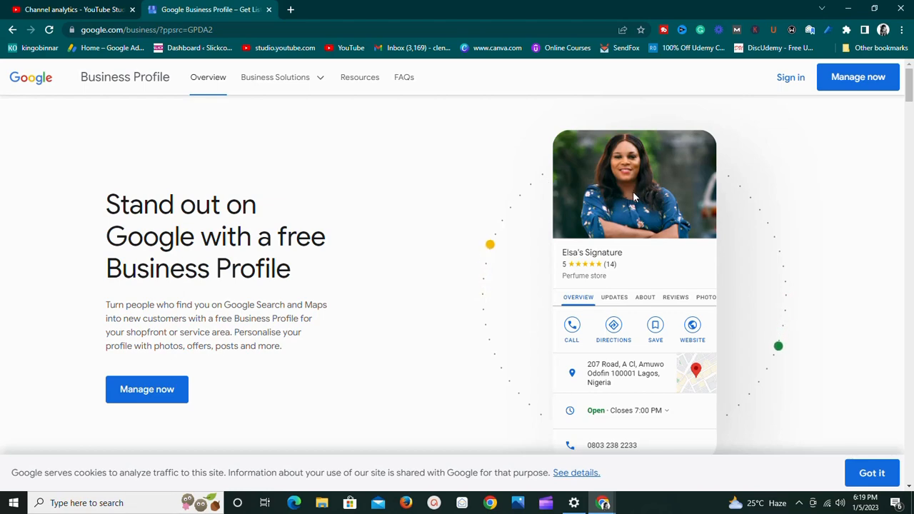
{"action": "scroll", "coordinate": [632, 200], "scroll_direction": "down", "scroll_amount": 2}
{"action": "scroll", "coordinate": [634, 205], "scroll_direction": "down", "scroll_amount": 2}
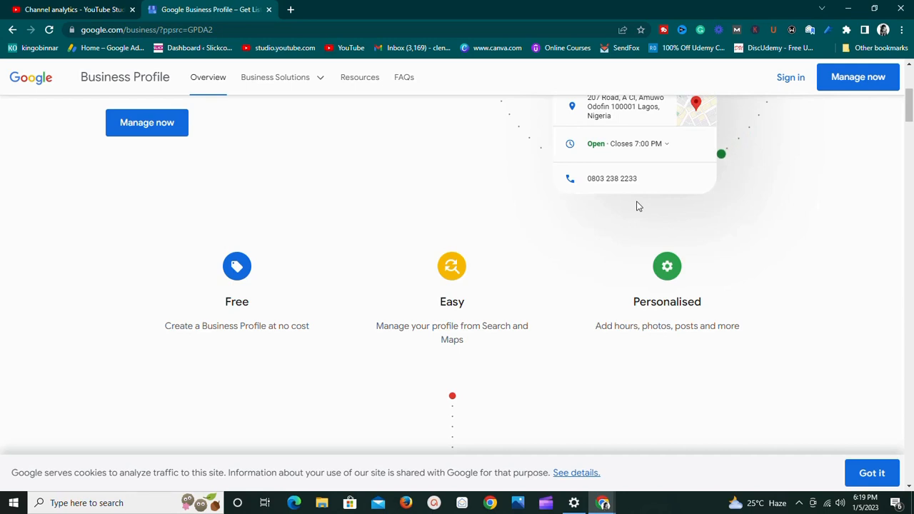
{"action": "scroll", "coordinate": [638, 207], "scroll_direction": "up", "scroll_amount": 2}
{"action": "scroll", "coordinate": [638, 207], "scroll_direction": "up", "scroll_amount": 2}
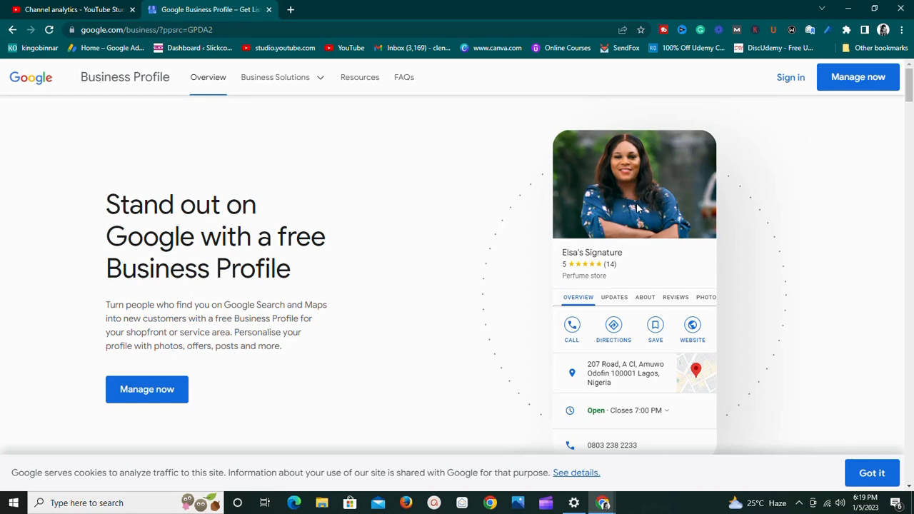
Examine the "Take charge of your first impression" section and its sample profile details on the overview page.
{"action": "scroll", "coordinate": [636, 204], "scroll_direction": "down", "scroll_amount": 5}
{"action": "scroll", "coordinate": [630, 207], "scroll_direction": "down", "scroll_amount": 6}
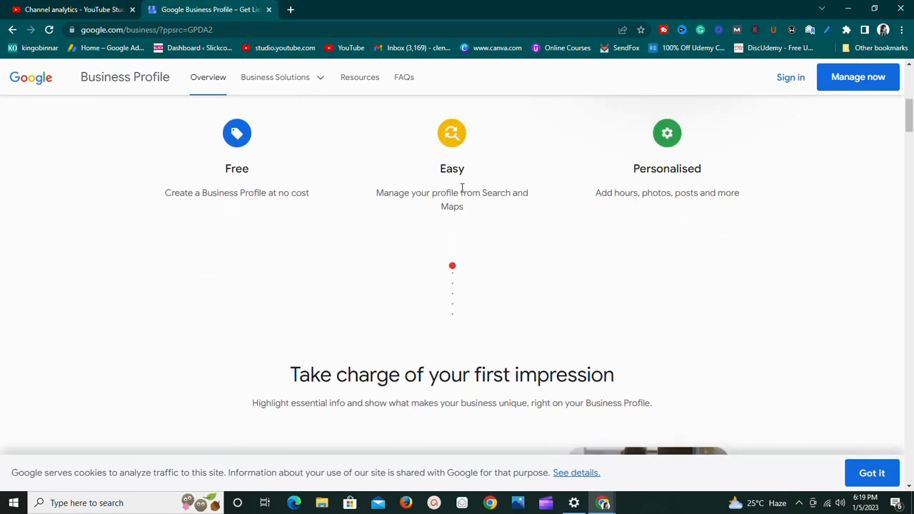
{"action": "scroll", "coordinate": [513, 201], "scroll_direction": "up", "scroll_amount": 2}
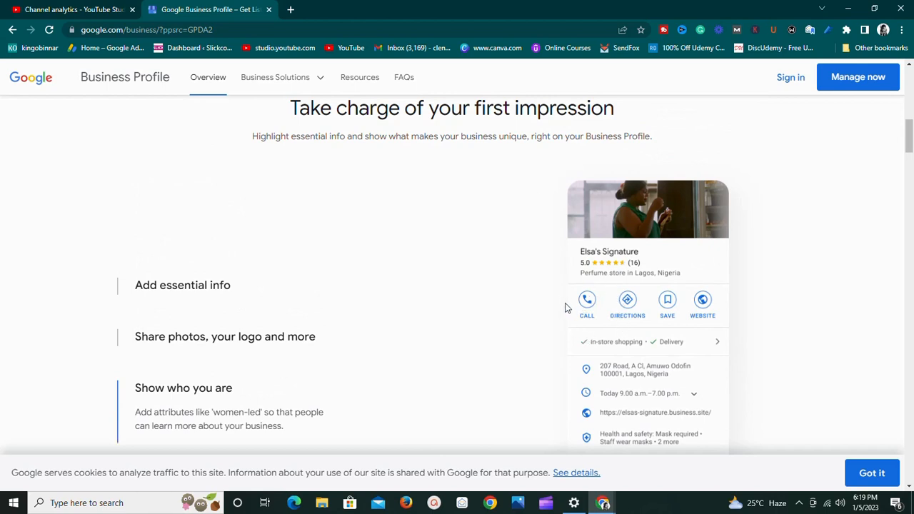
{"action": "scroll", "coordinate": [609, 325], "scroll_direction": "down", "scroll_amount": 1}
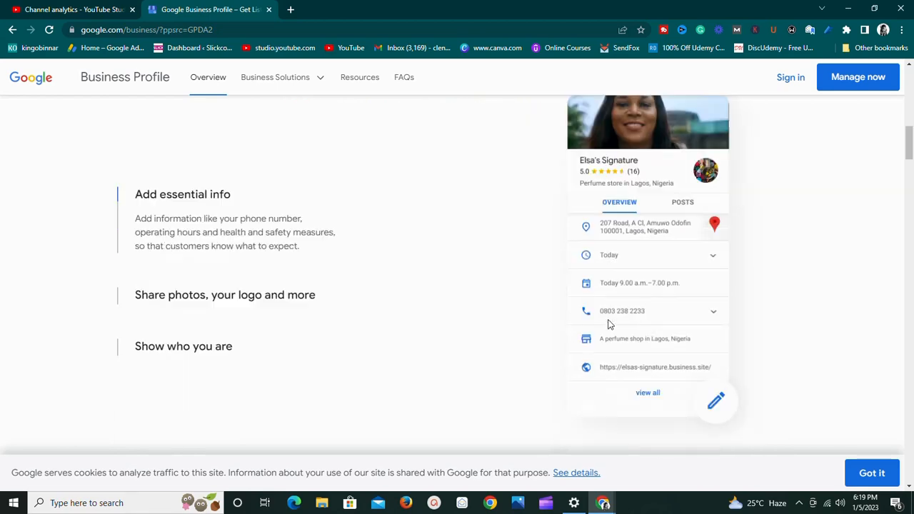
{"action": "scroll", "coordinate": [609, 325], "scroll_direction": "down", "scroll_amount": 1}
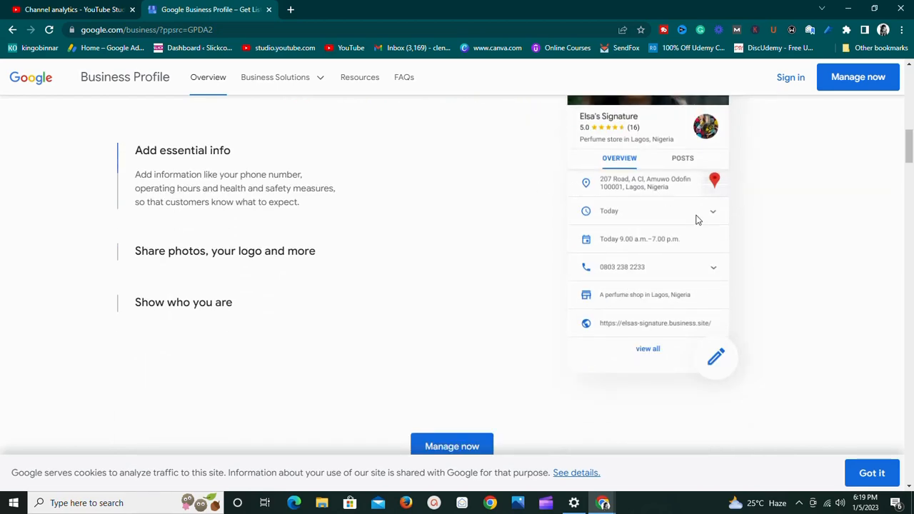
{"action": "scroll", "coordinate": [577, 293], "scroll_direction": "down", "scroll_amount": 3}
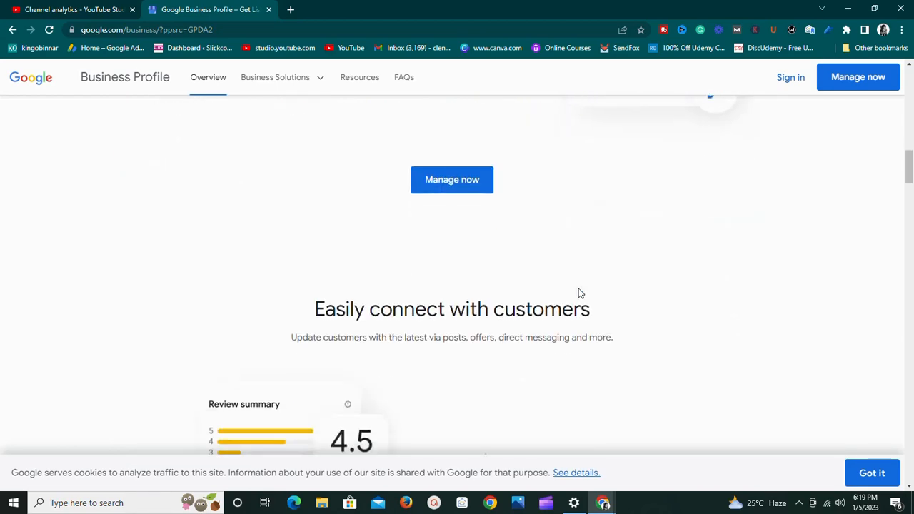
{"action": "scroll", "coordinate": [579, 293], "scroll_direction": "up", "scroll_amount": 4}
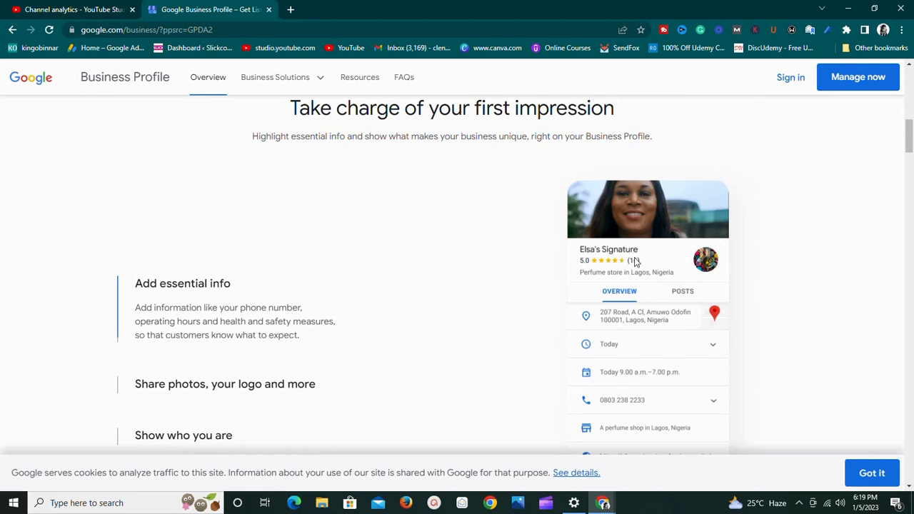
{"action": "mouse_move", "coordinate": [300, 86]}
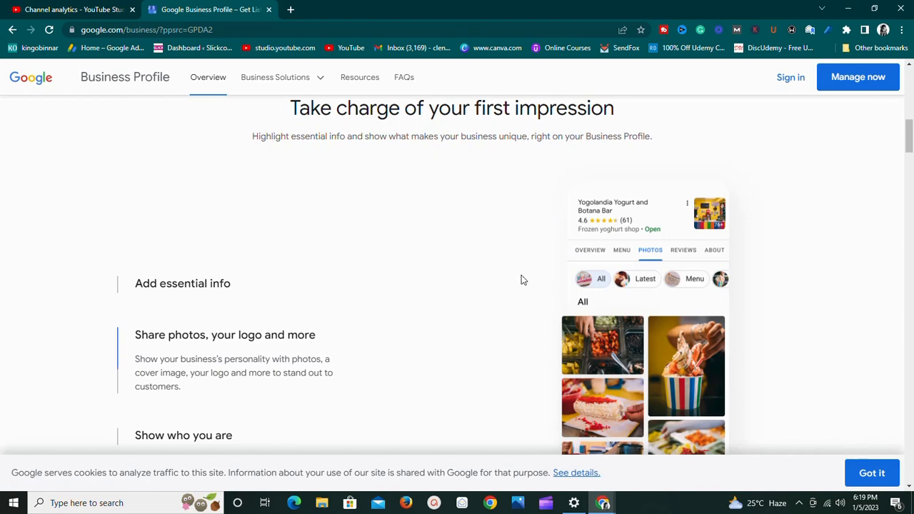
Switch to the Incognito window signed in to the Google Account and load business.google.com in a new tab.
{"action": "mouse_move", "coordinate": [604, 503]}
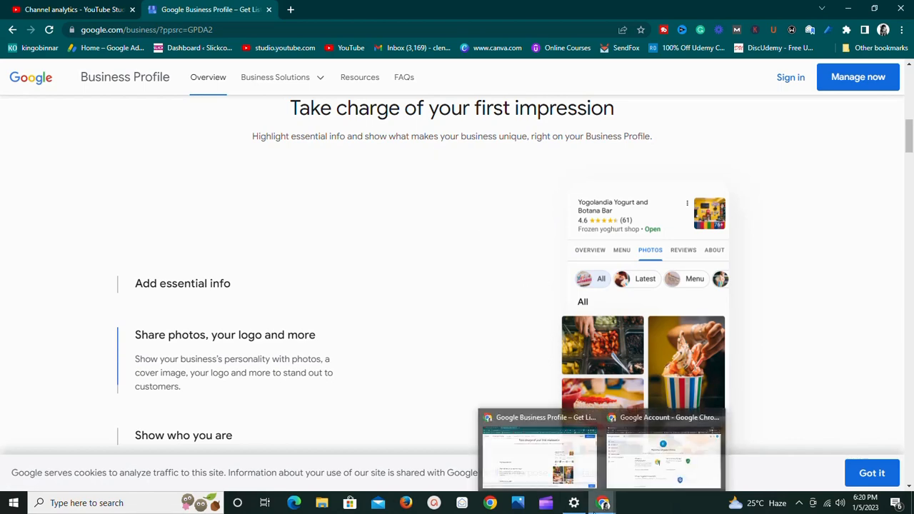
{"action": "left_click", "coordinate": [655, 472]}
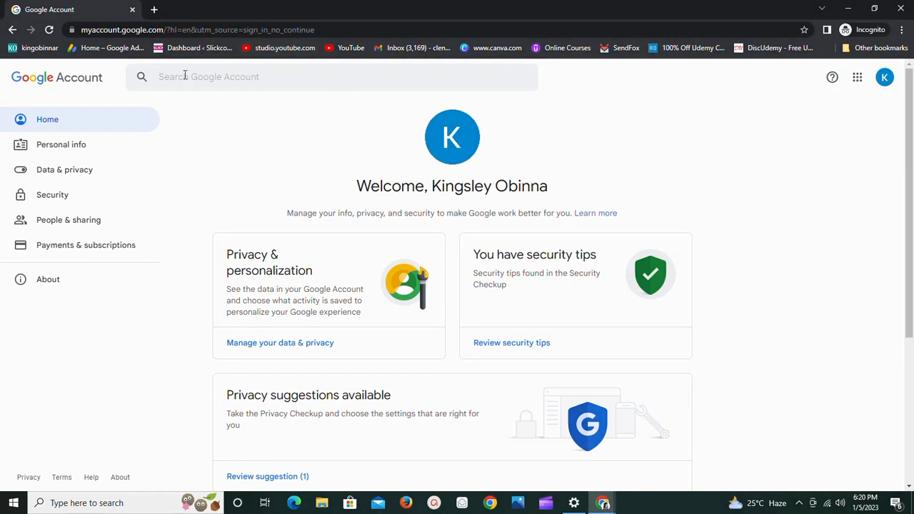
{"action": "left_click", "coordinate": [154, 9]}
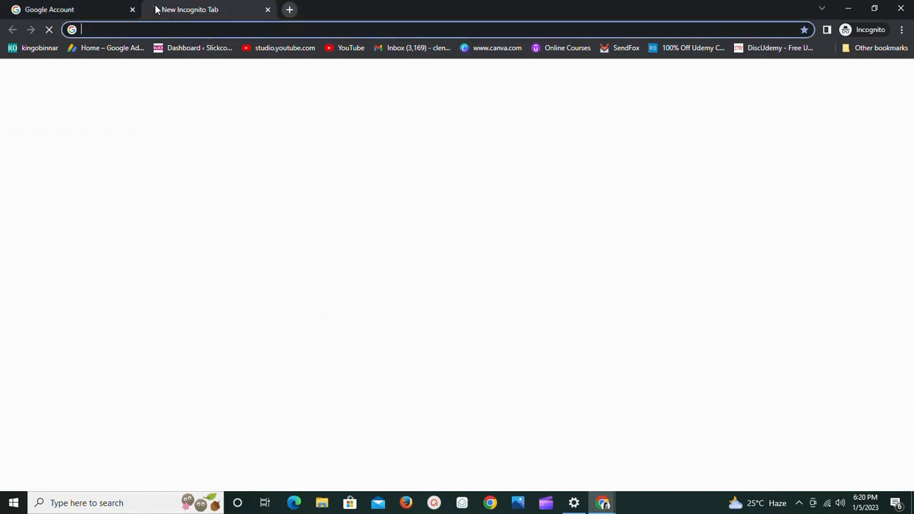
{"action": "type", "text": "business.google.com"}
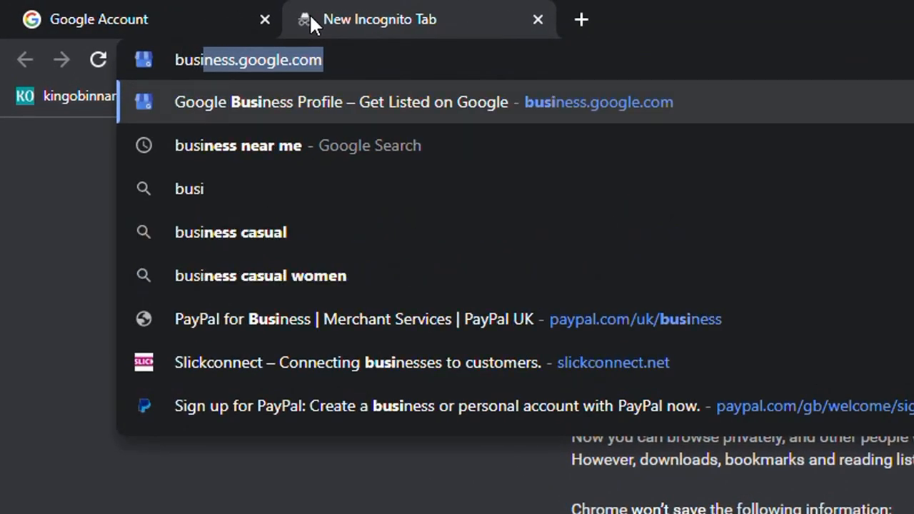
{"action": "key", "text": "Return"}
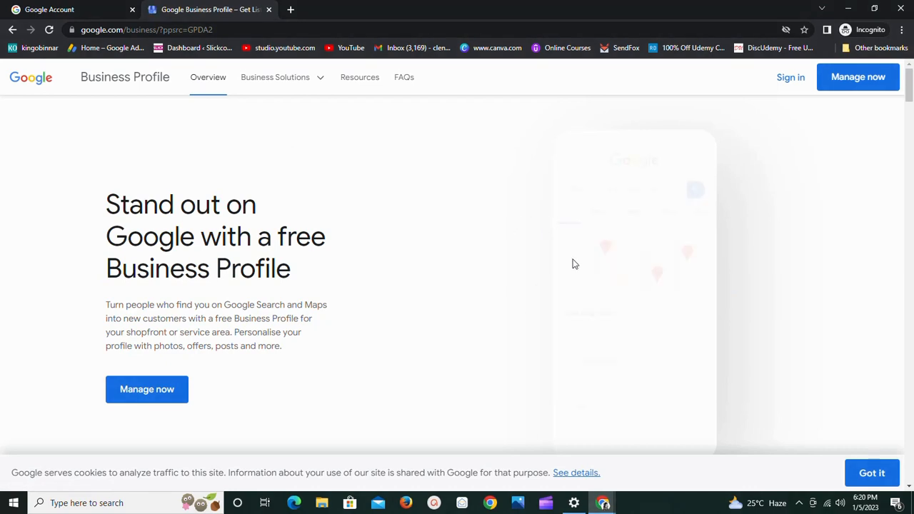
Start managing a Business Profile from the overview page and activate the business name field of the setup form.
{"action": "scroll", "coordinate": [526, 245], "scroll_direction": "down", "scroll_amount": 2}
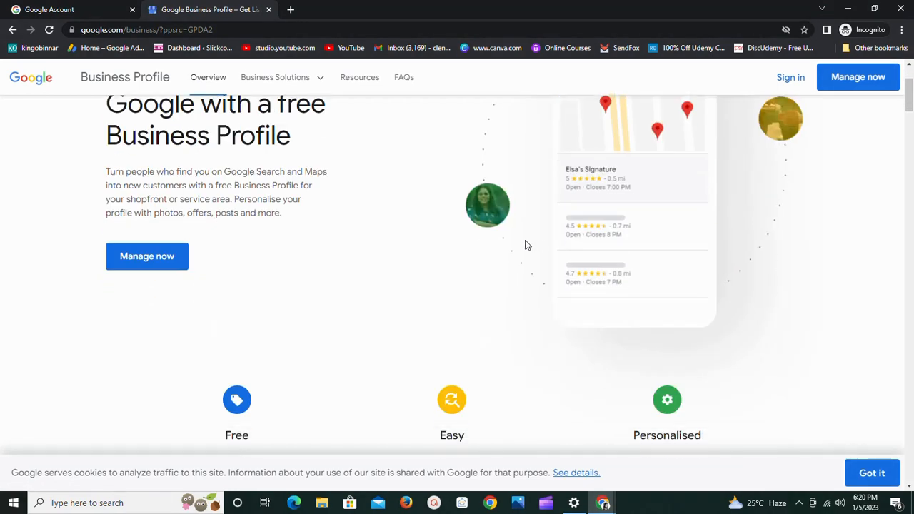
{"action": "scroll", "coordinate": [526, 245], "scroll_direction": "up", "scroll_amount": 2}
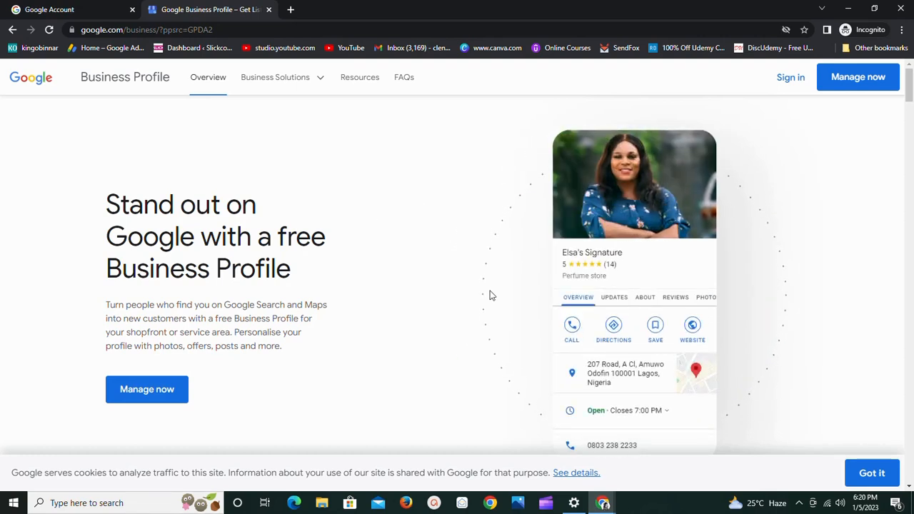
{"action": "scroll", "coordinate": [512, 245], "scroll_direction": "down", "scroll_amount": 2}
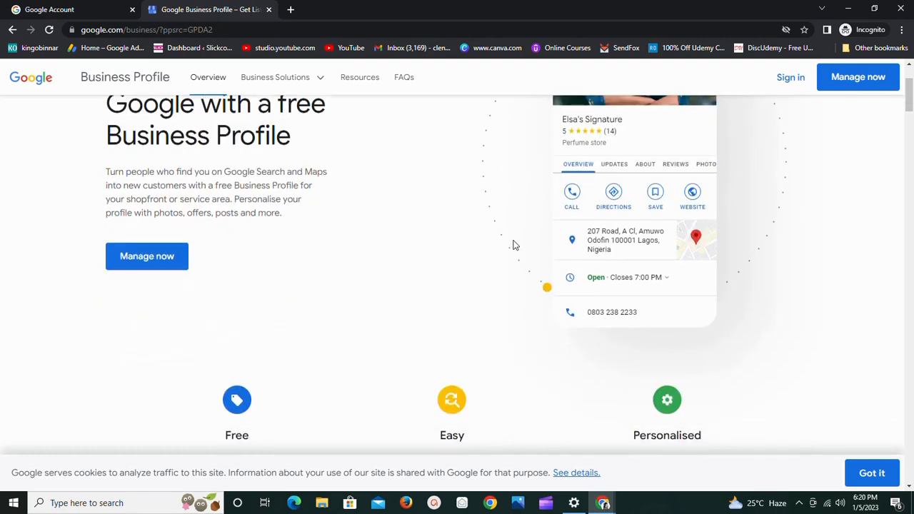
{"action": "scroll", "coordinate": [512, 245], "scroll_direction": "up", "scroll_amount": 2}
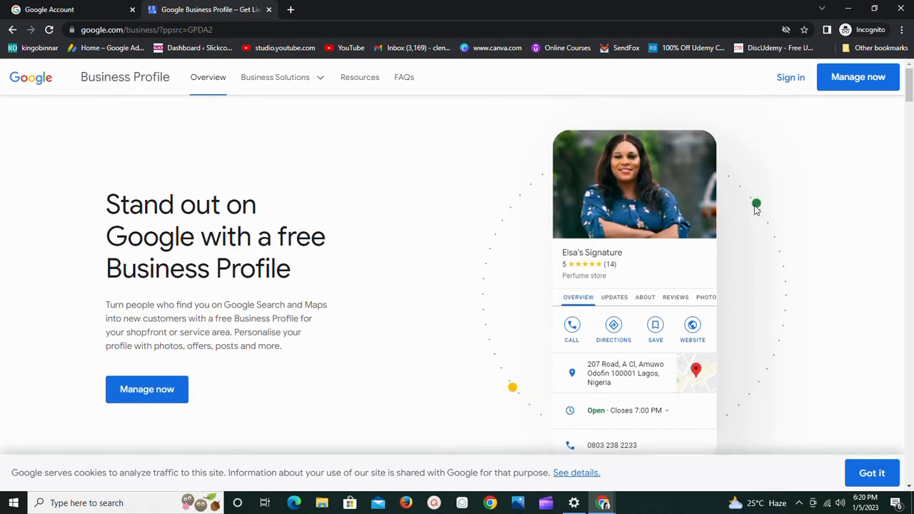
{"action": "scroll", "coordinate": [636, 145], "scroll_direction": "down", "scroll_amount": 2}
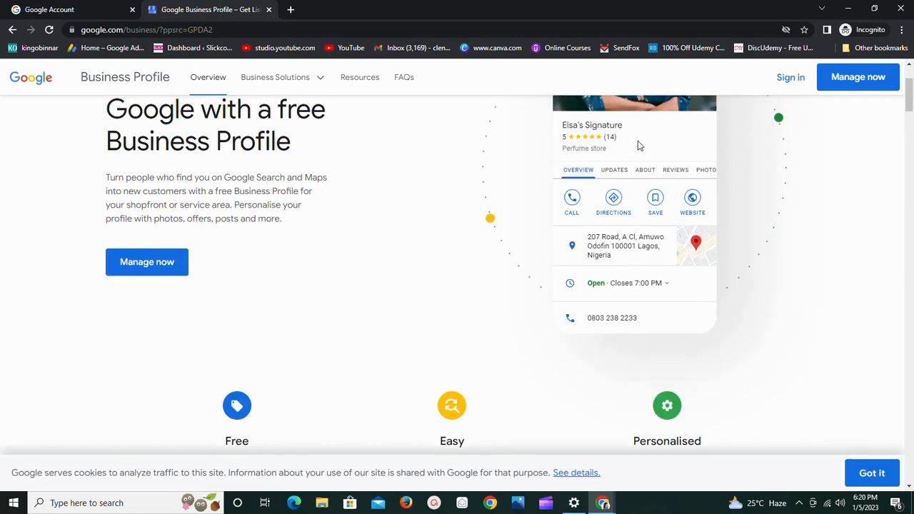
{"action": "scroll", "coordinate": [636, 145], "scroll_direction": "up", "scroll_amount": 2}
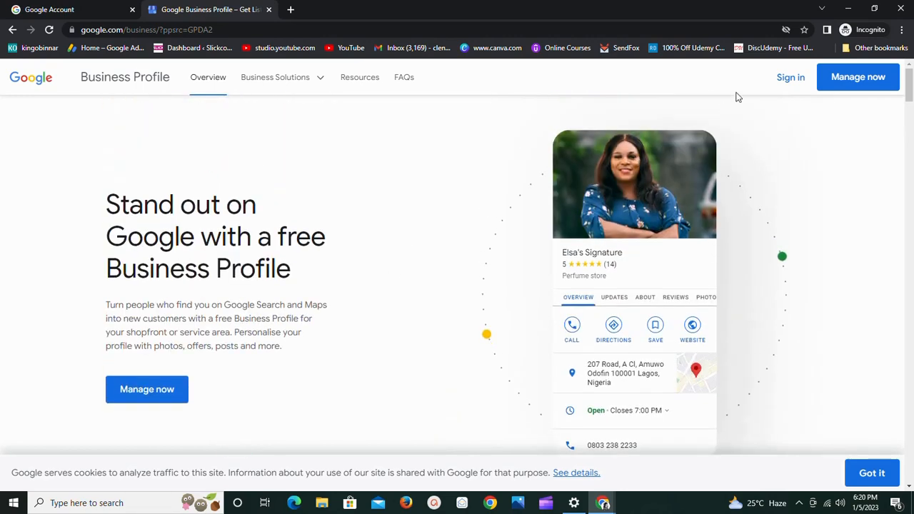
{"action": "left_click", "coordinate": [830, 87]}
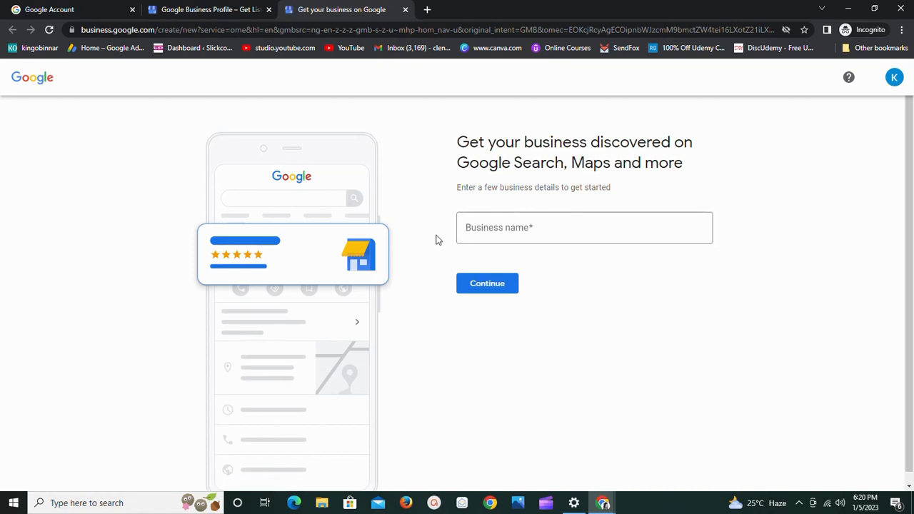
{"action": "left_click", "coordinate": [261, 7]}
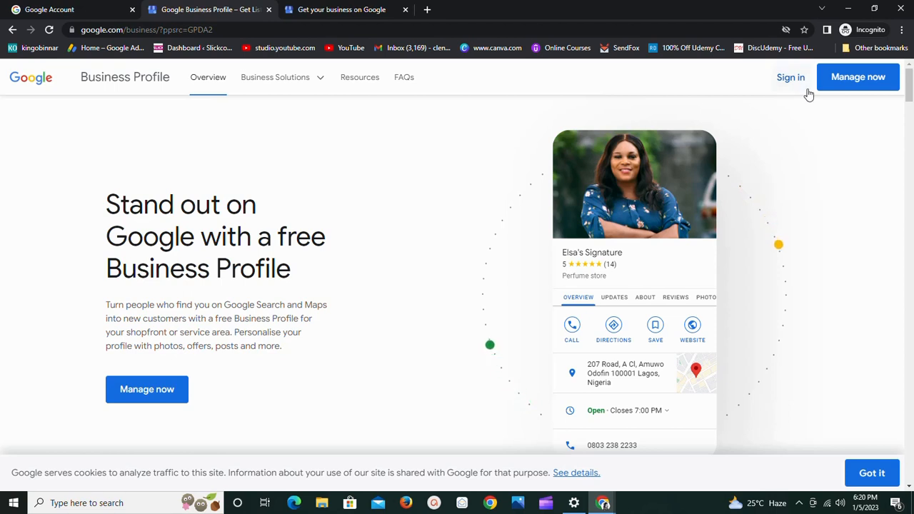
{"action": "left_click", "coordinate": [363, 9]}
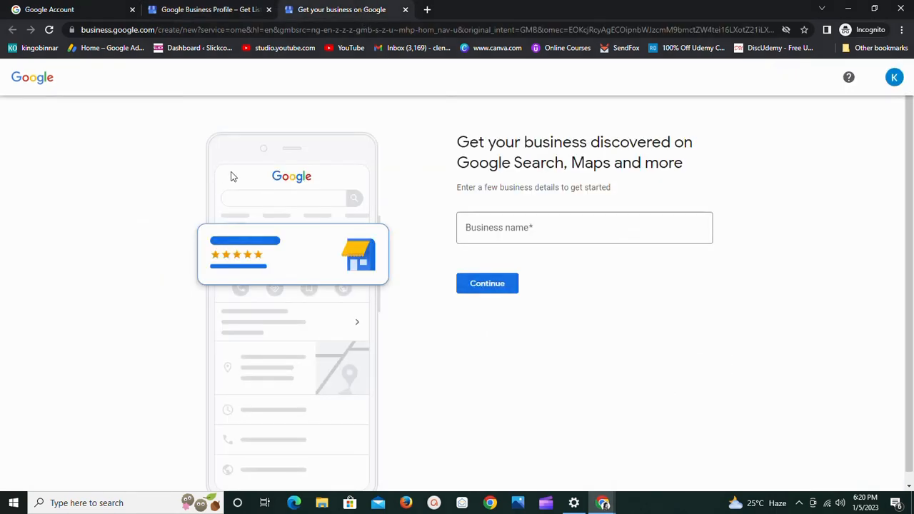
{"action": "left_click", "coordinate": [517, 228]}
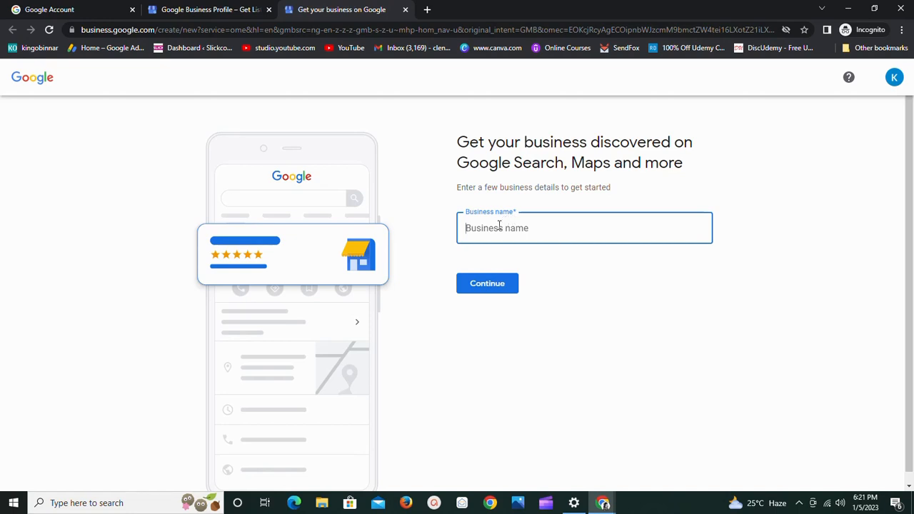
{"action": "type", "text": "King"}
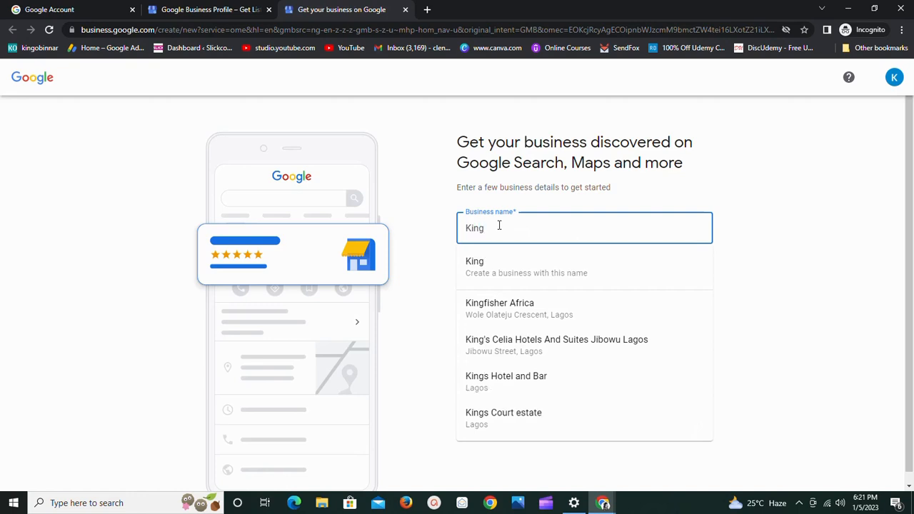
{"action": "key", "text": "BackSpace"}
{"action": "key", "text": "BackSpace"}
{"action": "key", "text": "BackSpace"}
{"action": "key", "text": "BackSpace"}
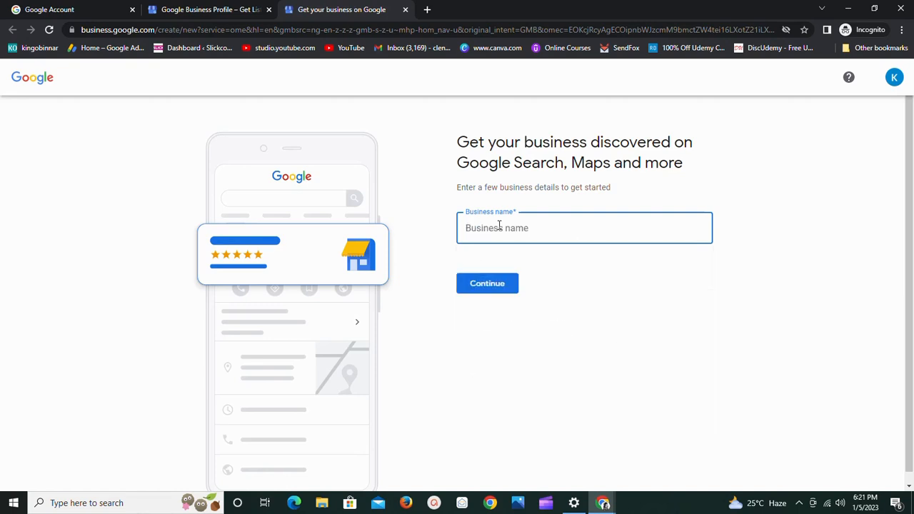
Enter "Real Store" as the business name.
{"action": "type", "text": "Reals"}
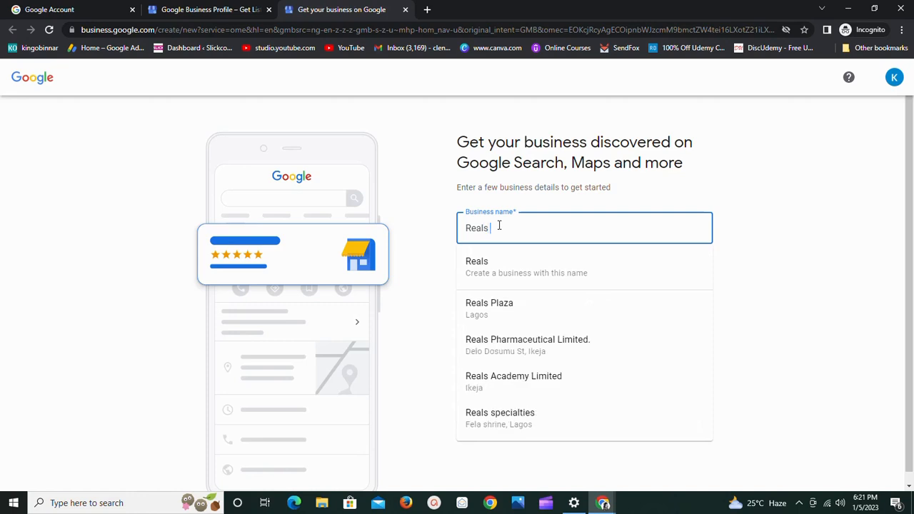
{"action": "key", "text": "BackSpace"}
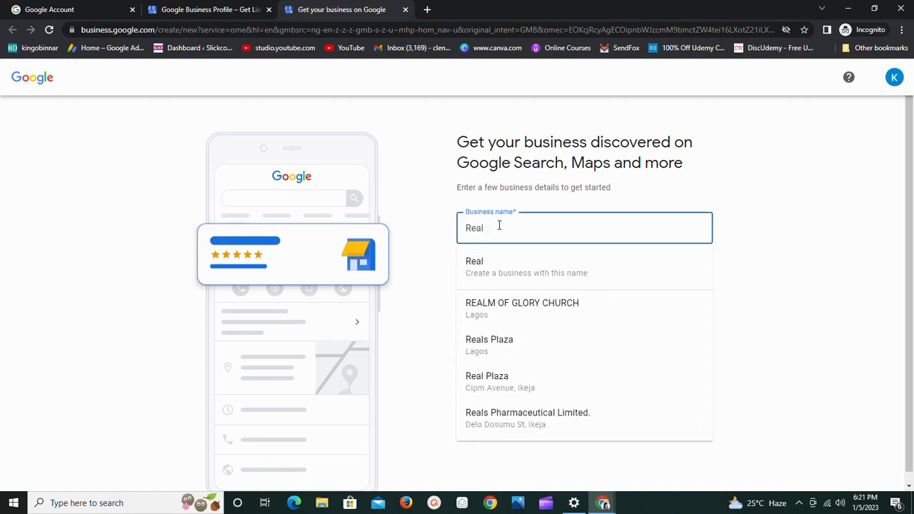
{"action": "type", "text": "Stoo"}
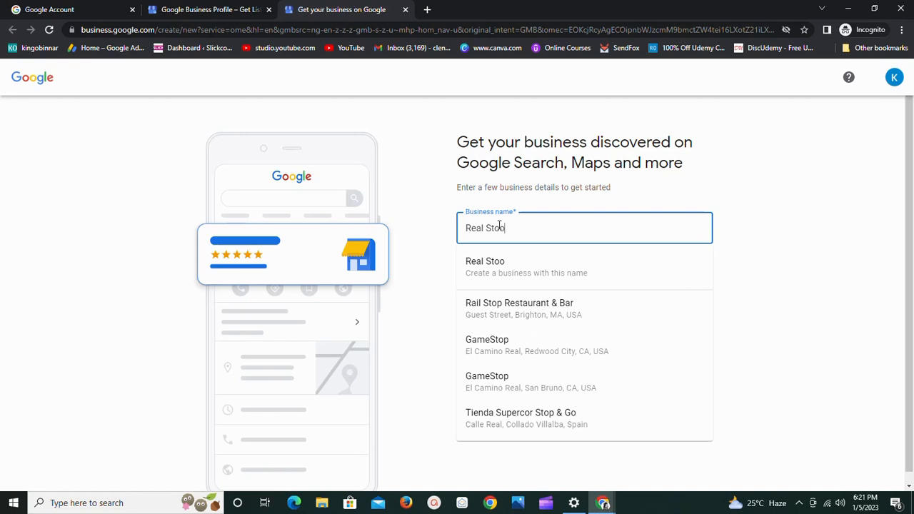
{"action": "key", "text": "BackSpace"}
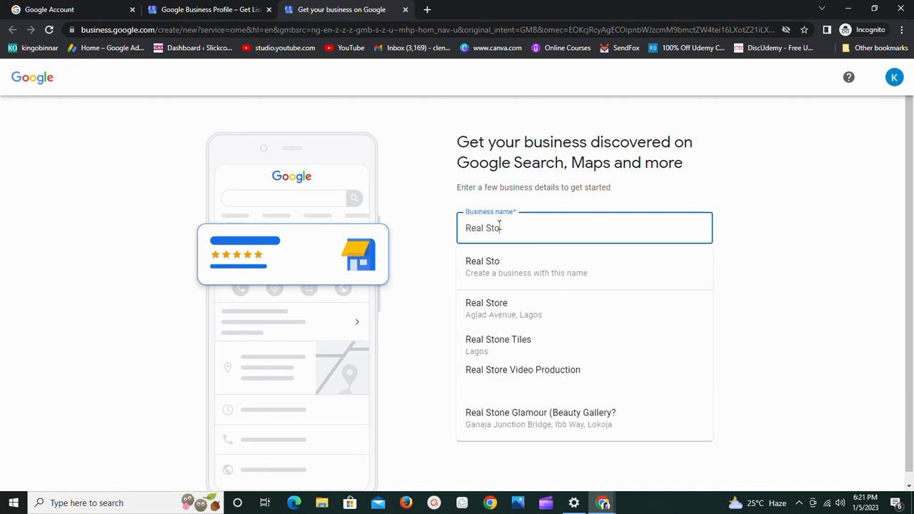
{"action": "type", "text": "re"}
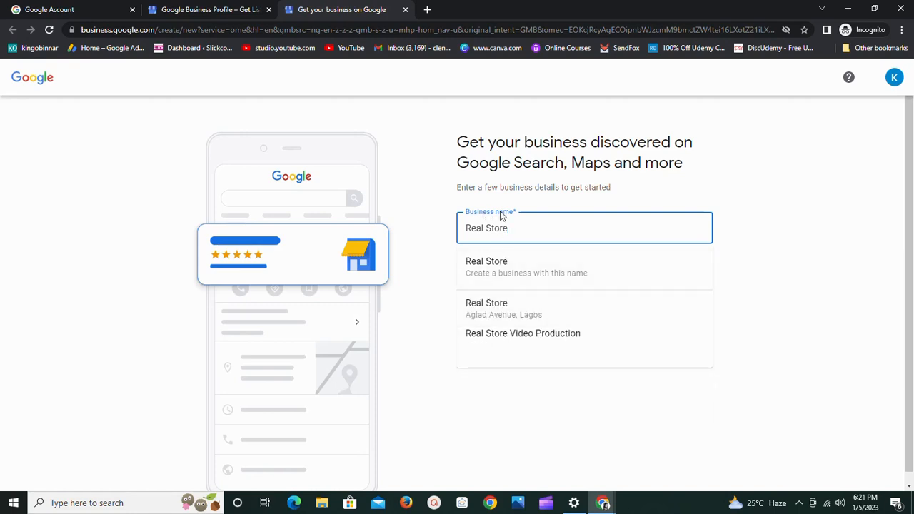
Submit the business name and choose Online retail as the business type.
{"action": "left_click", "coordinate": [450, 194]}
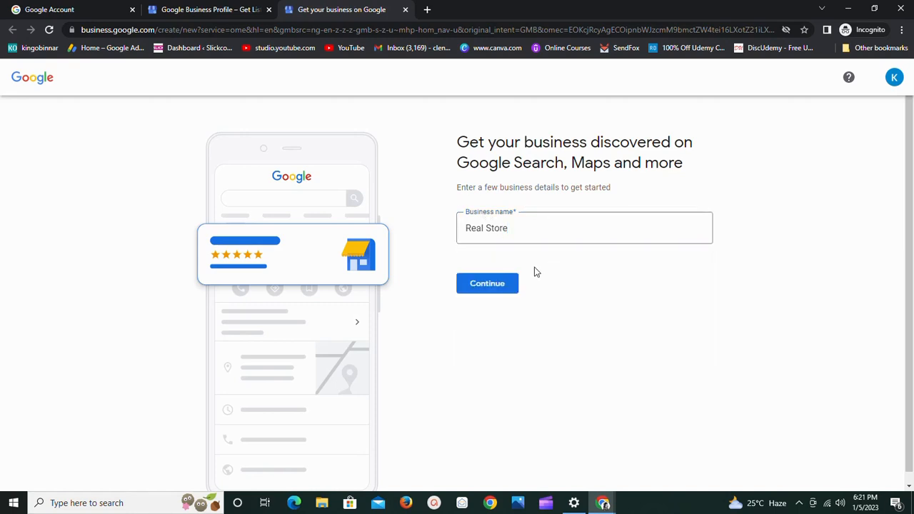
{"action": "left_click", "coordinate": [483, 283]}
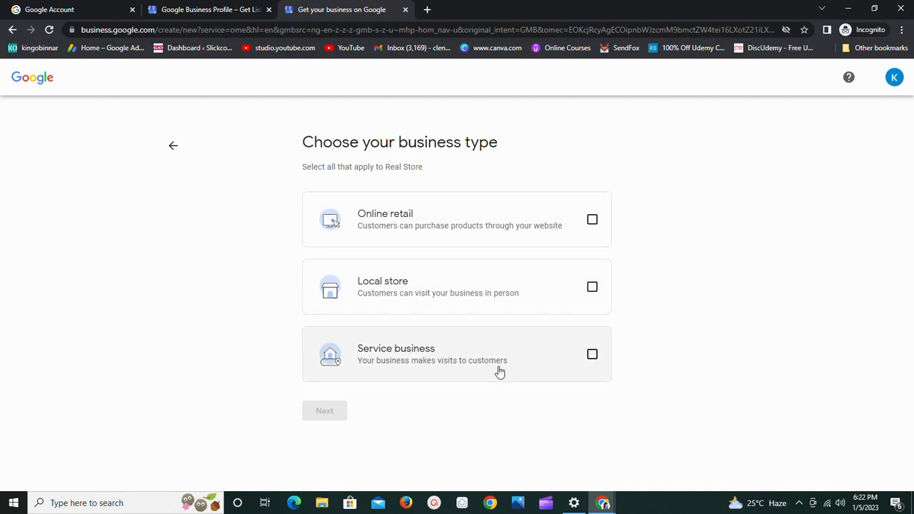
{"action": "left_click", "coordinate": [548, 236]}
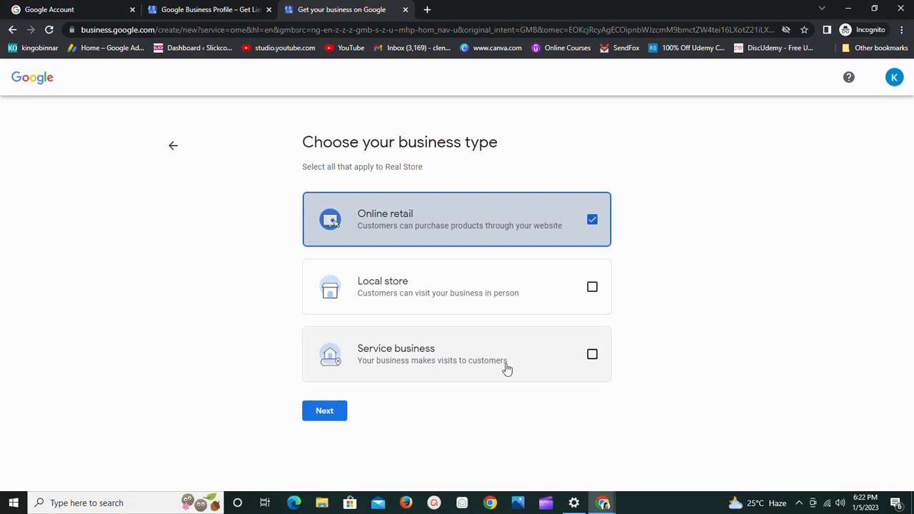
{"action": "left_click", "coordinate": [317, 413]}
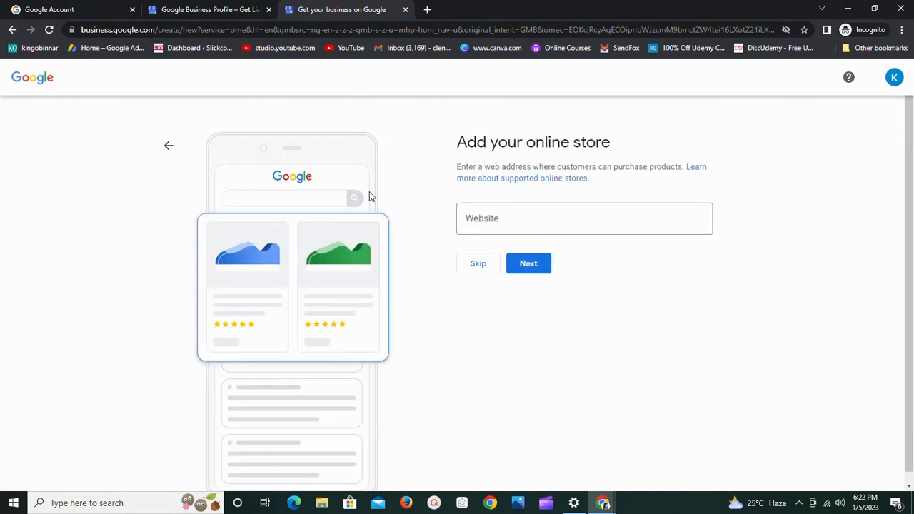
Skip adding the online store's web address and activate the business category field.
{"action": "left_click", "coordinate": [505, 218]}
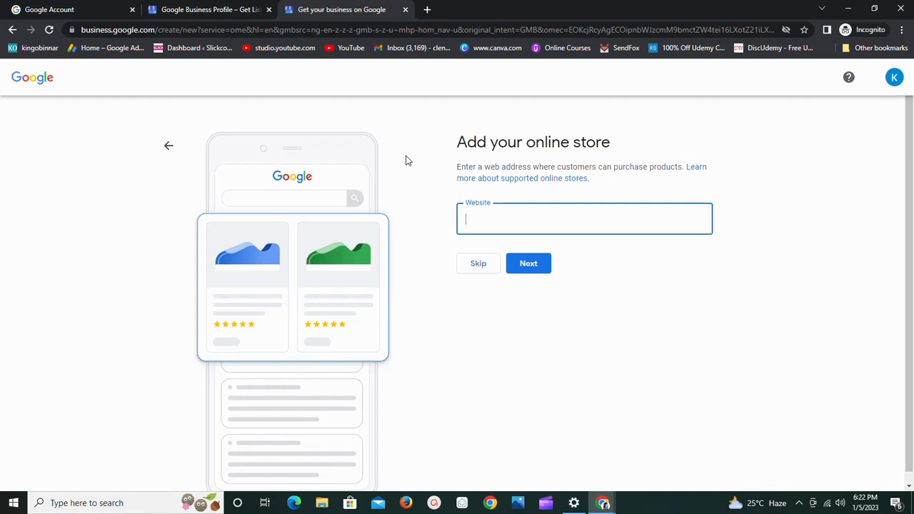
{"action": "left_click", "coordinate": [468, 274]}
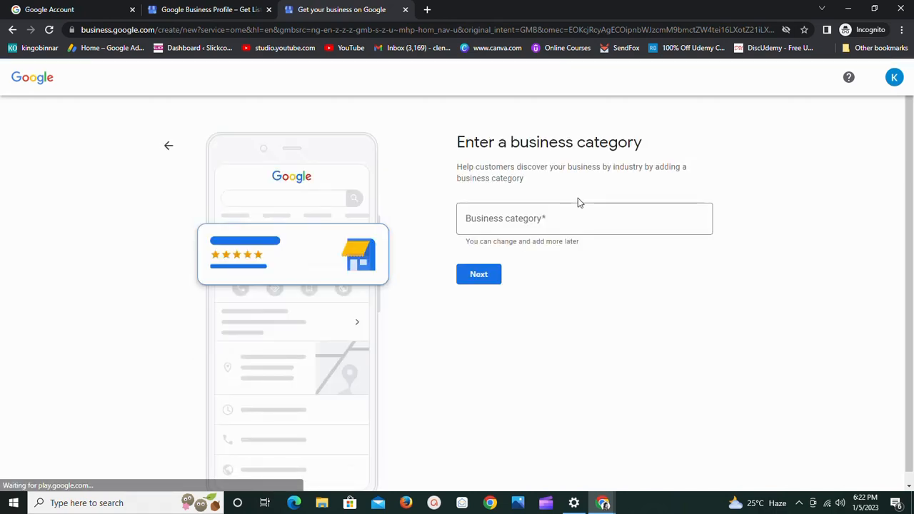
{"action": "left_click", "coordinate": [517, 220]}
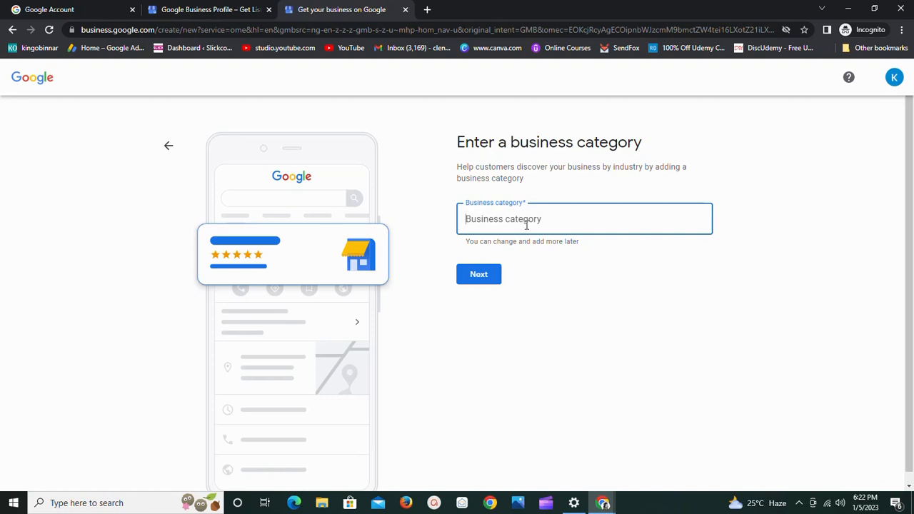
Try to find a business category for "online store" and clear the entry.
{"action": "type", "text": "online"}
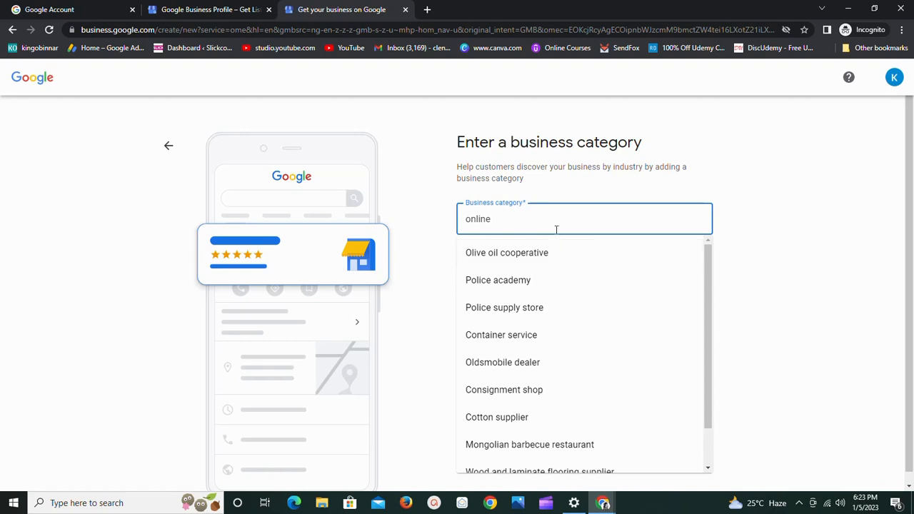
{"action": "type", "text": "store"}
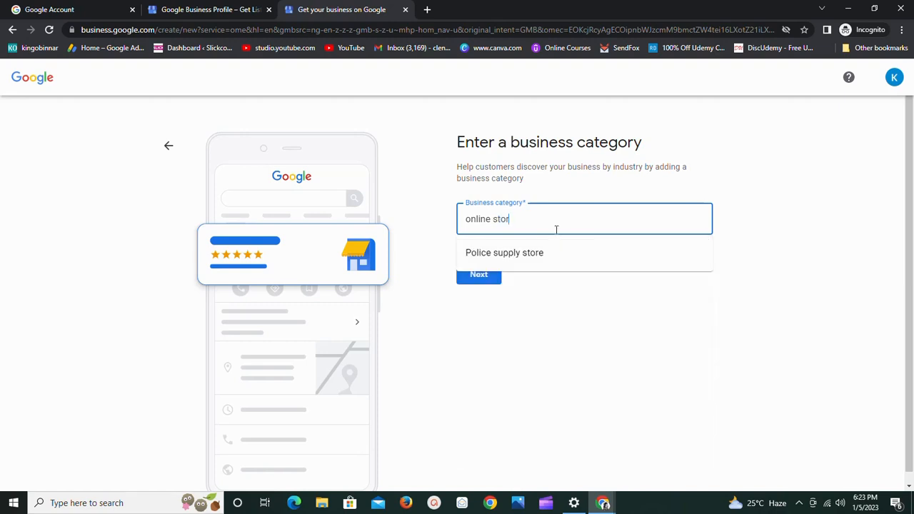
{"action": "key", "text": "BackSpace"}
{"action": "key", "text": "BackSpace"}
{"action": "key", "text": "BackSpace"}
{"action": "key", "text": "BackSpace"}
{"action": "key", "text": "BackSpace"}
{"action": "key", "text": "BackSpace"}
{"action": "key", "text": "BackSpace"}
{"action": "key", "text": "BackSpace"}
{"action": "key", "text": "BackSpace"}
{"action": "key", "text": "BackSpace"}
{"action": "key", "text": "BackSpace"}
{"action": "key", "text": "BackSpace"}
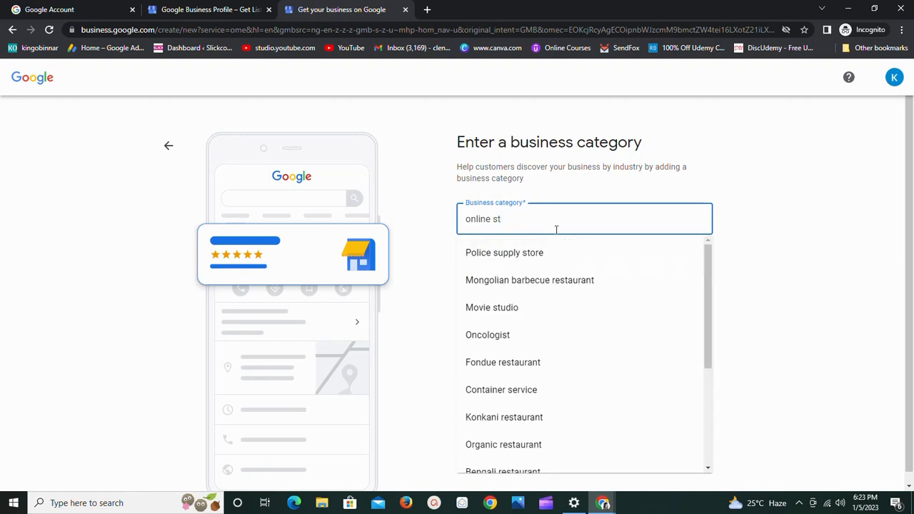
Look up "ecommer" among the business categories, pick E-commerce service and submit it.
{"action": "type", "text": "ecommer"}
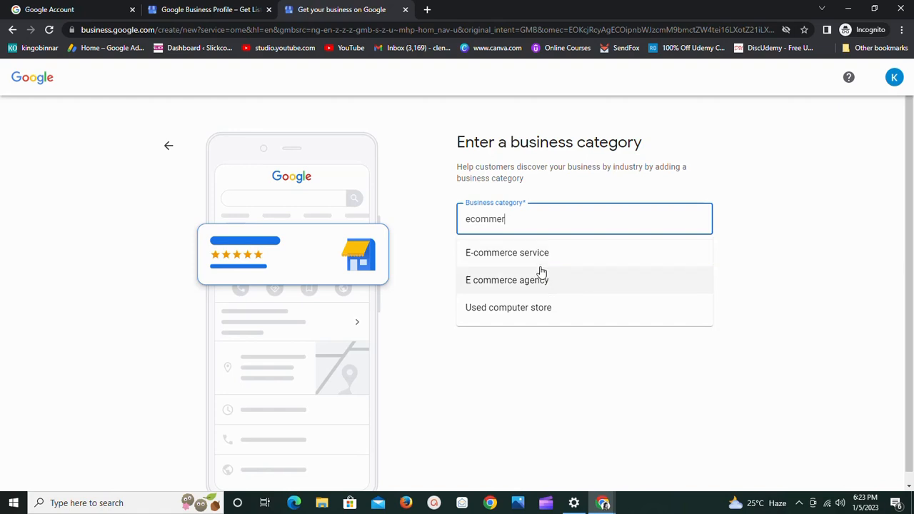
{"action": "left_click", "coordinate": [528, 252]}
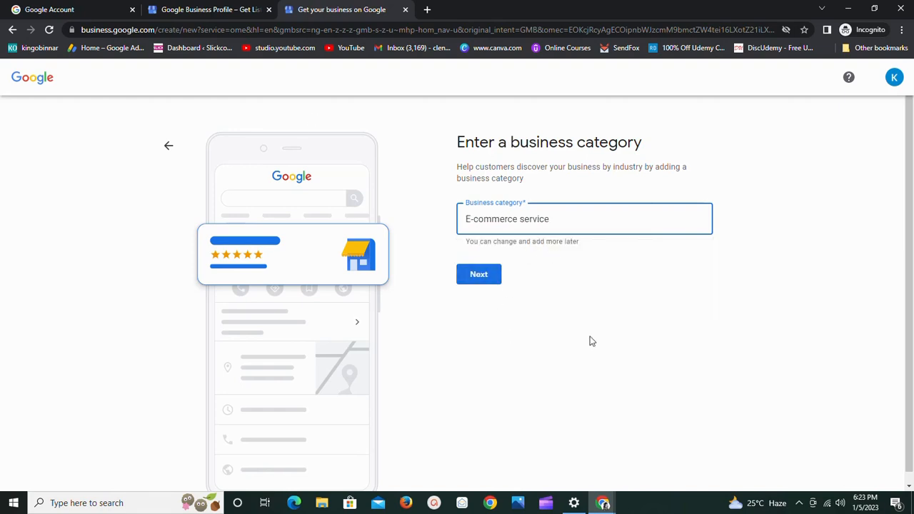
{"action": "left_click", "coordinate": [485, 278]}
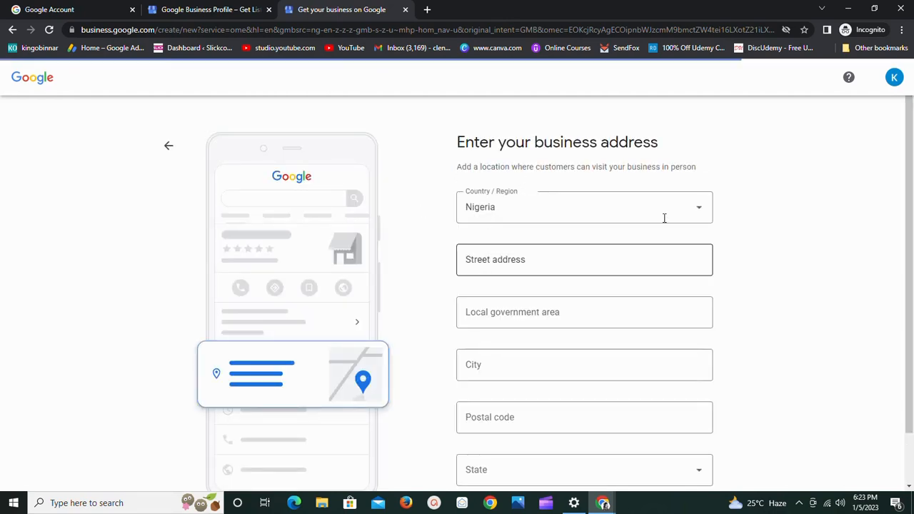
Fill in the business's street address, city and postal code from a saved address suggestion.
{"action": "scroll", "coordinate": [543, 283], "scroll_direction": "down", "scroll_amount": 1}
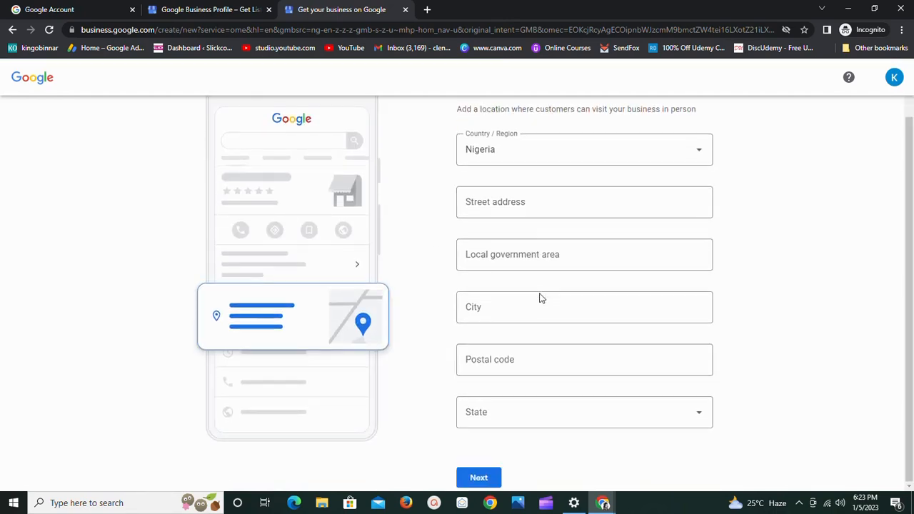
{"action": "scroll", "coordinate": [536, 294], "scroll_direction": "up", "scroll_amount": 1}
{"action": "scroll", "coordinate": [326, 359], "scroll_direction": "down", "scroll_amount": 1}
{"action": "scroll", "coordinate": [461, 343], "scroll_direction": "up", "scroll_amount": 1}
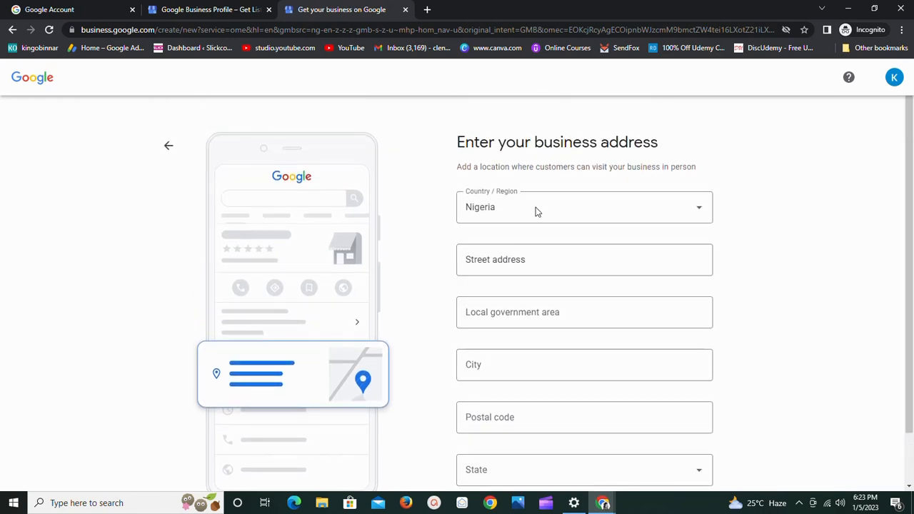
{"action": "left_click", "coordinate": [516, 272]}
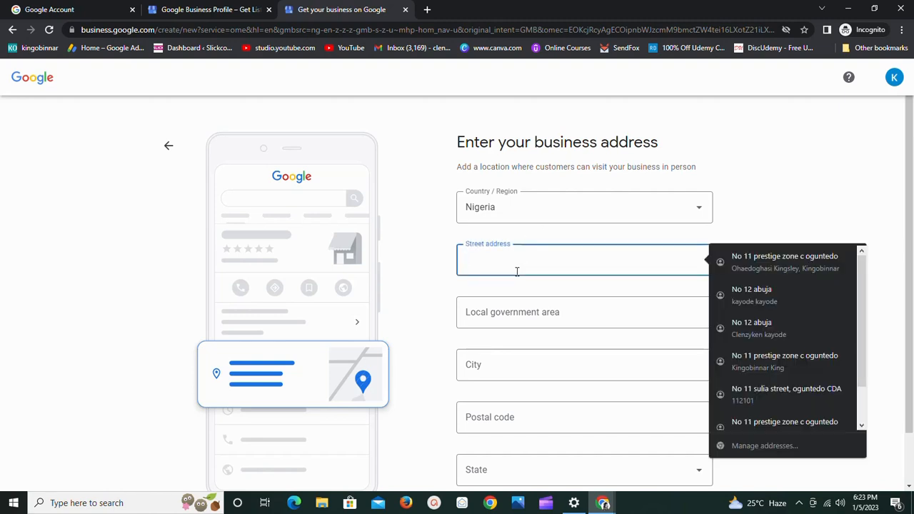
{"action": "left_click", "coordinate": [728, 295]}
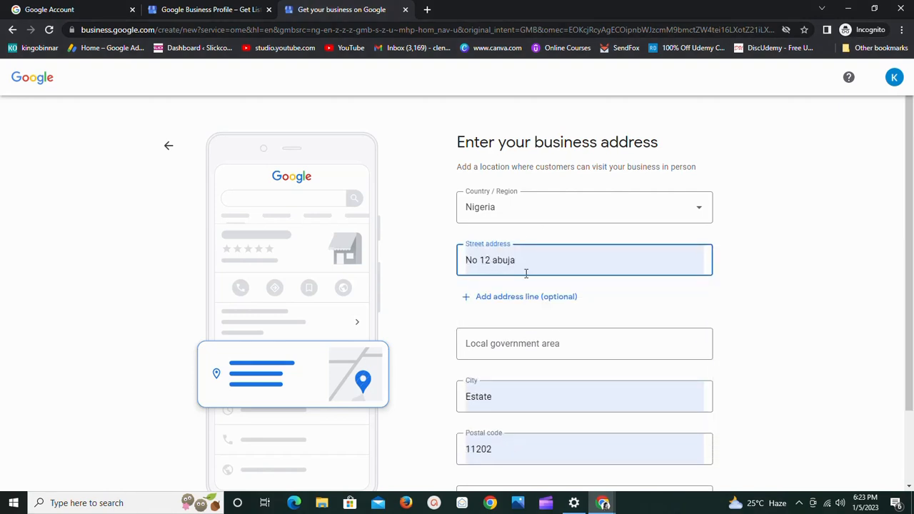
{"action": "scroll", "coordinate": [525, 273], "scroll_direction": "down", "scroll_amount": 1}
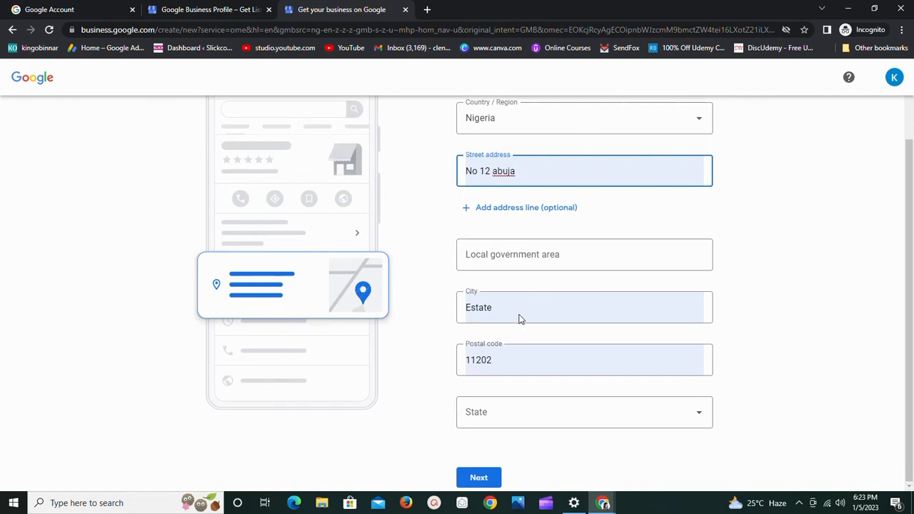
{"action": "scroll", "coordinate": [686, 205], "scroll_direction": "up", "scroll_amount": 1}
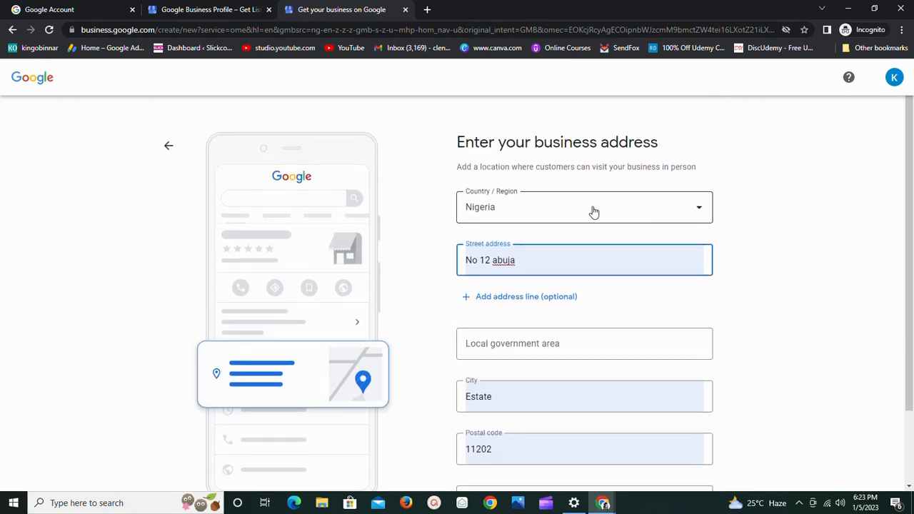
{"action": "scroll", "coordinate": [610, 227], "scroll_direction": "down", "scroll_amount": 1}
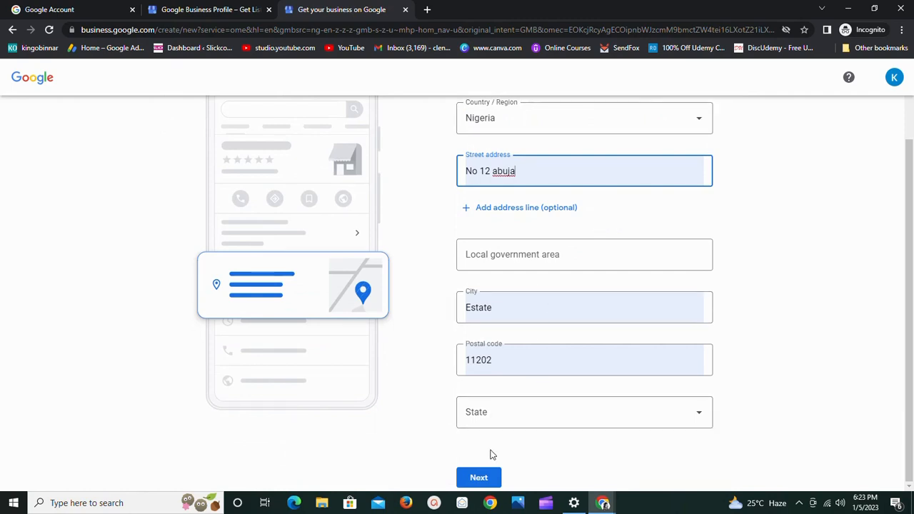
Set the state of the business address to Lagos and submit the address form.
{"action": "left_click", "coordinate": [565, 425]}
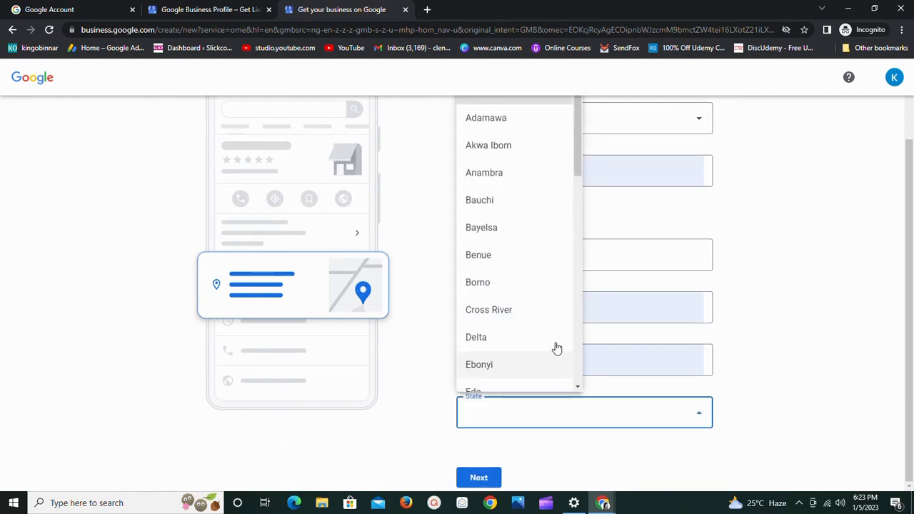
{"action": "scroll", "coordinate": [530, 264], "scroll_direction": "down", "scroll_amount": 2}
{"action": "scroll", "coordinate": [530, 264], "scroll_direction": "down", "scroll_amount": 2}
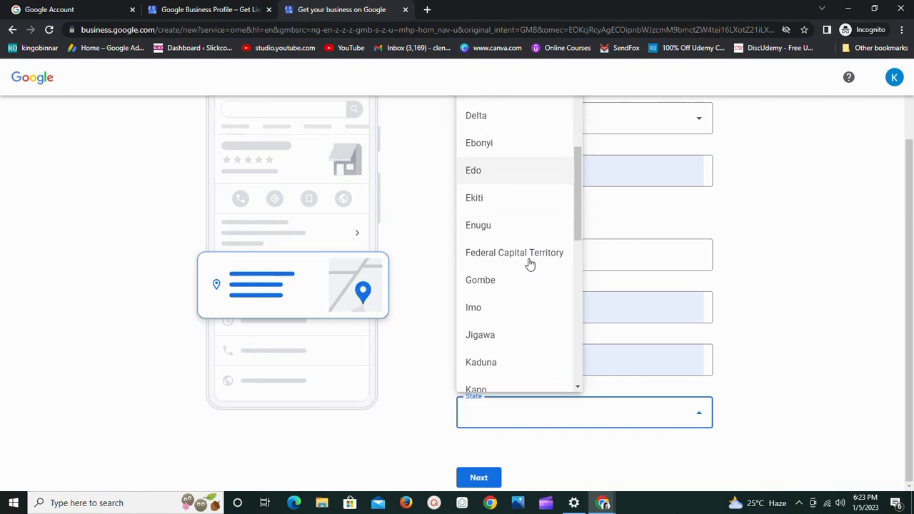
{"action": "scroll", "coordinate": [529, 263], "scroll_direction": "down", "scroll_amount": 6}
{"action": "scroll", "coordinate": [531, 178], "scroll_direction": "up", "scroll_amount": 4}
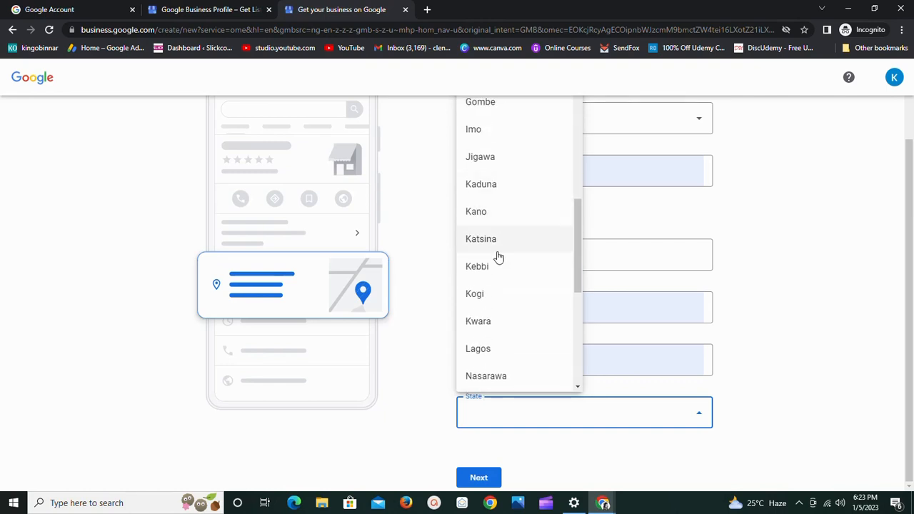
{"action": "left_click", "coordinate": [496, 349]}
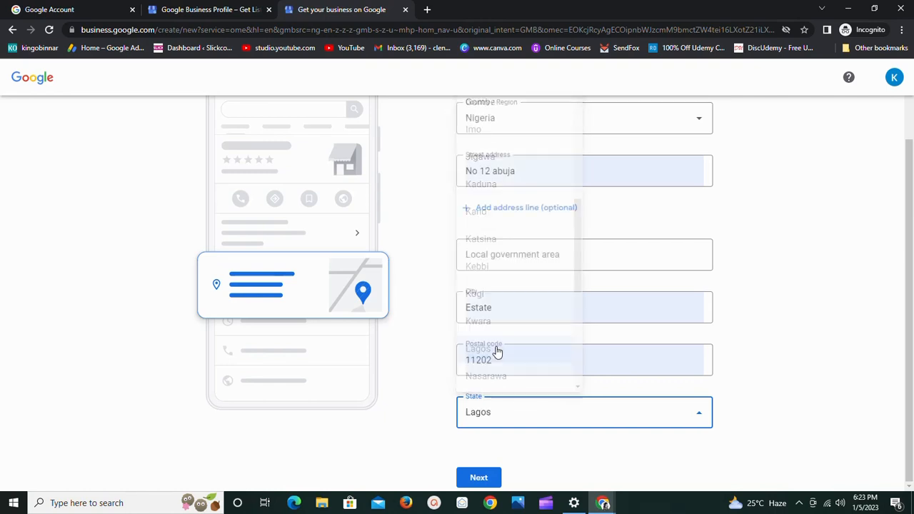
{"action": "left_click", "coordinate": [479, 474]}
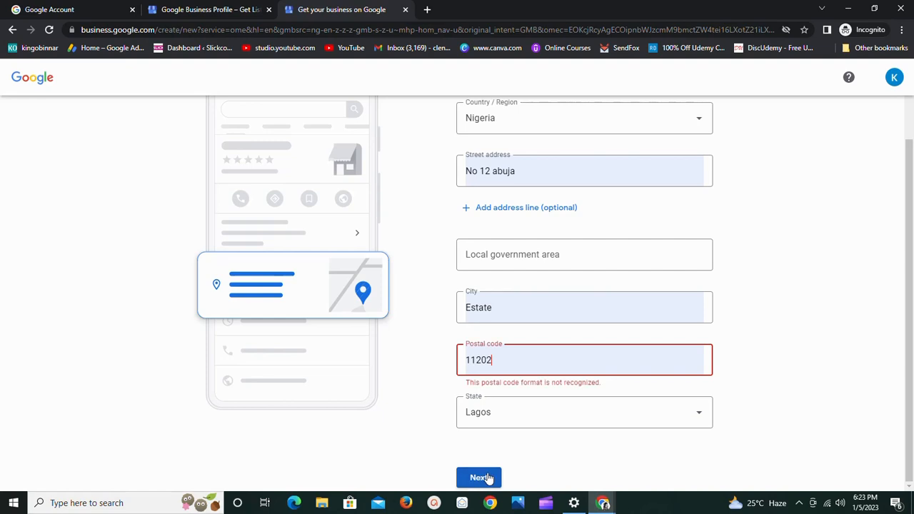
Correct the postal code to a six-digit code and resubmit the business address.
{"action": "left_click", "coordinate": [525, 355]}
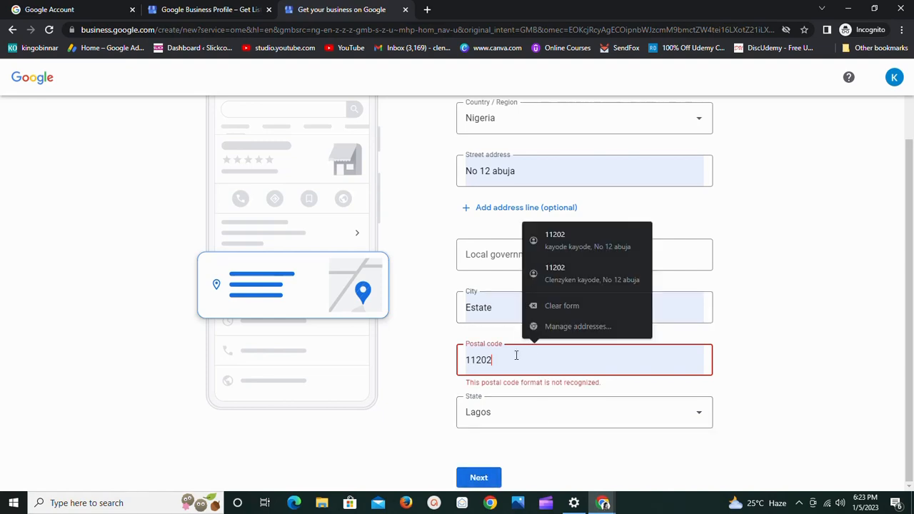
{"action": "type", "text": "0"}
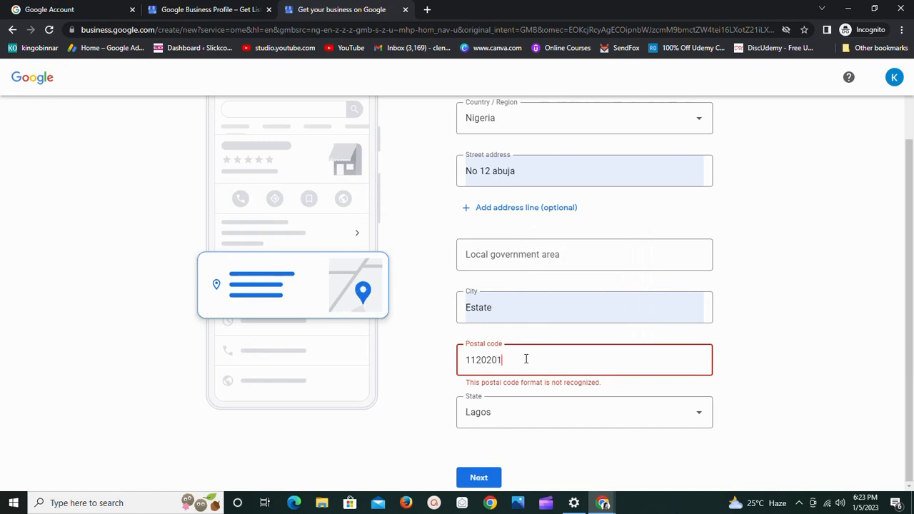
{"action": "type", "text": "1"}
{"action": "left_click", "coordinate": [477, 477]}
{"action": "left_click", "coordinate": [477, 477]}
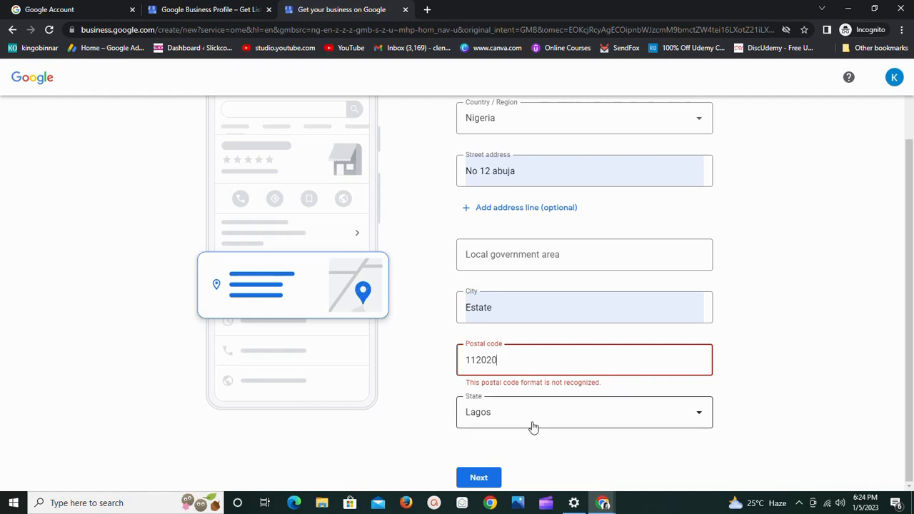
{"action": "left_click", "coordinate": [473, 484]}
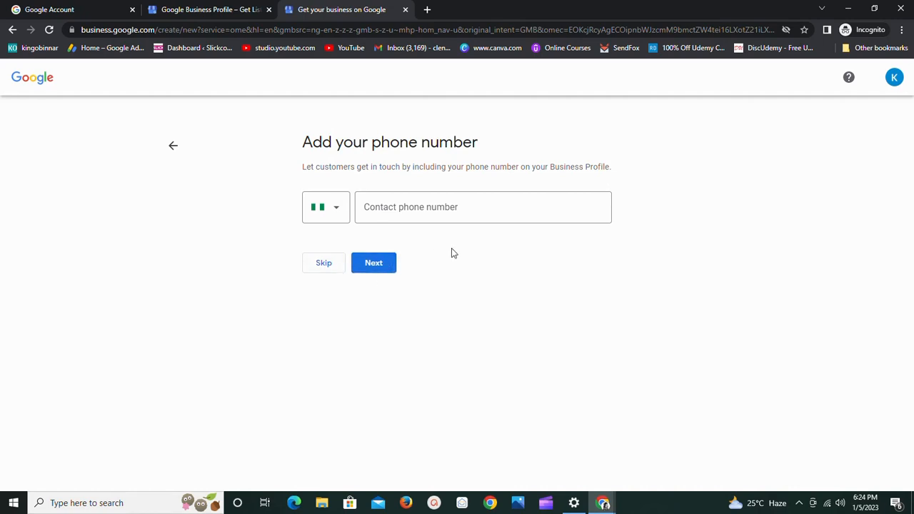
Skip the contact phone number and agree to put the business on the map without email notifications.
{"action": "left_click", "coordinate": [465, 203]}
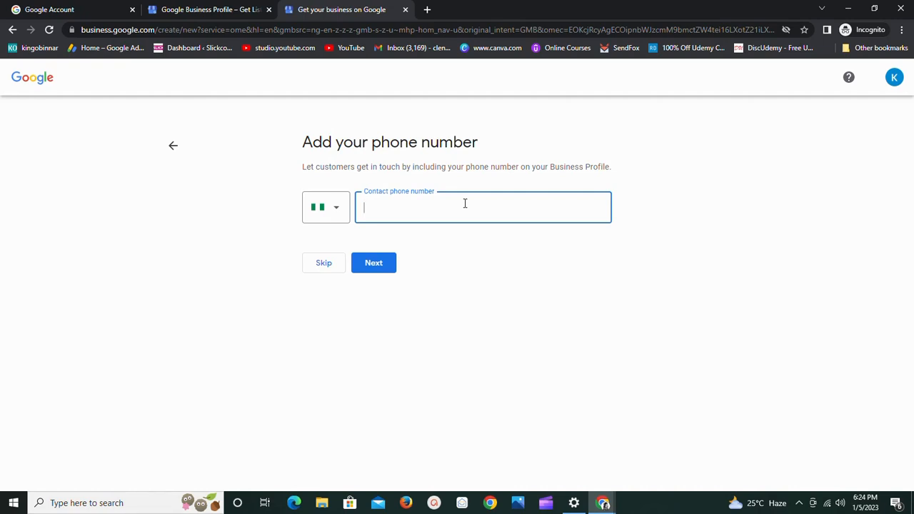
{"action": "left_click", "coordinate": [335, 264]}
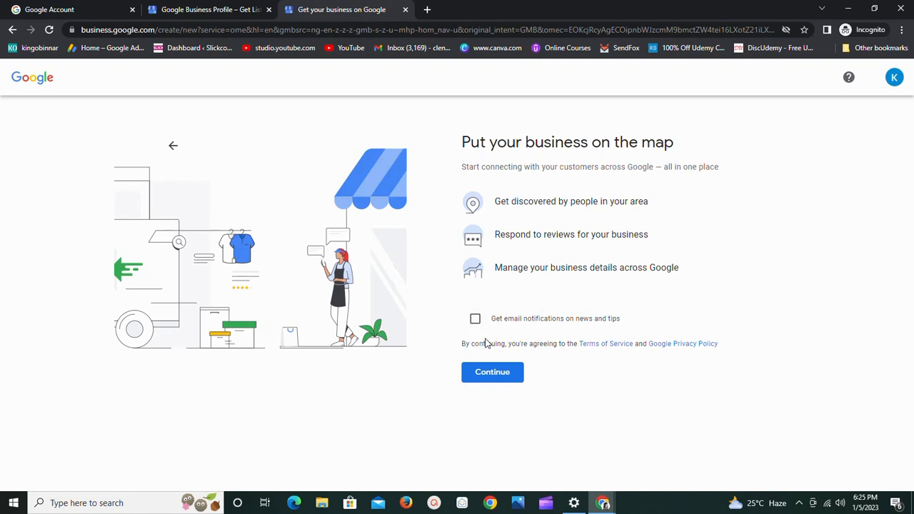
{"action": "left_click", "coordinate": [511, 374]}
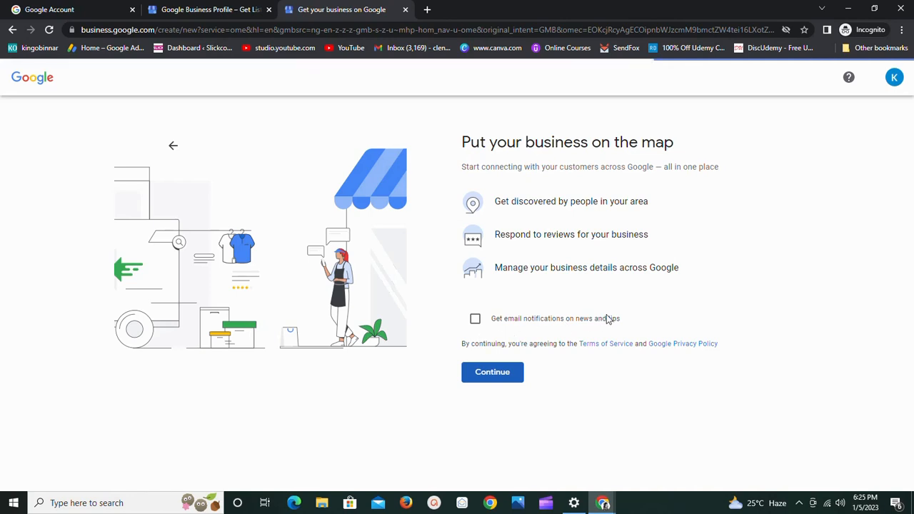
{"action": "left_click", "coordinate": [502, 375]}
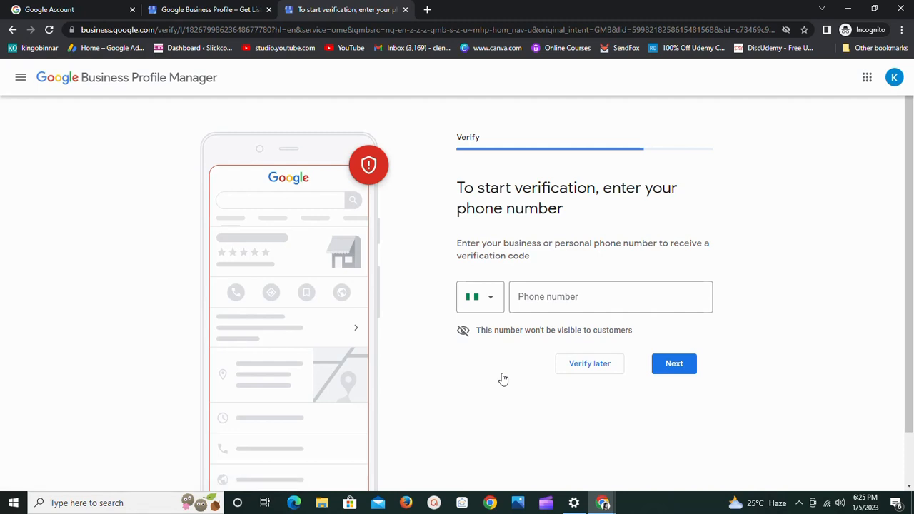
Leave the verification phone number empty and postpone verifying the business.
{"action": "left_click", "coordinate": [599, 295]}
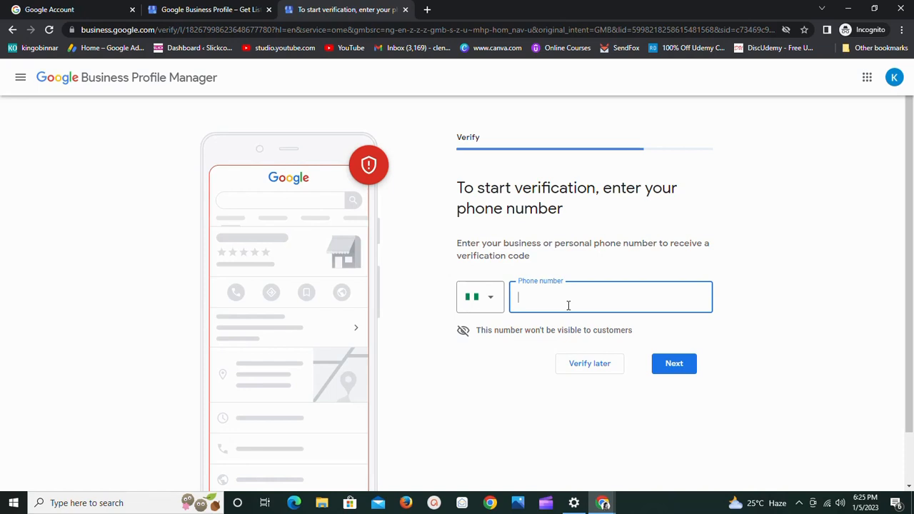
{"action": "left_click", "coordinate": [590, 363]}
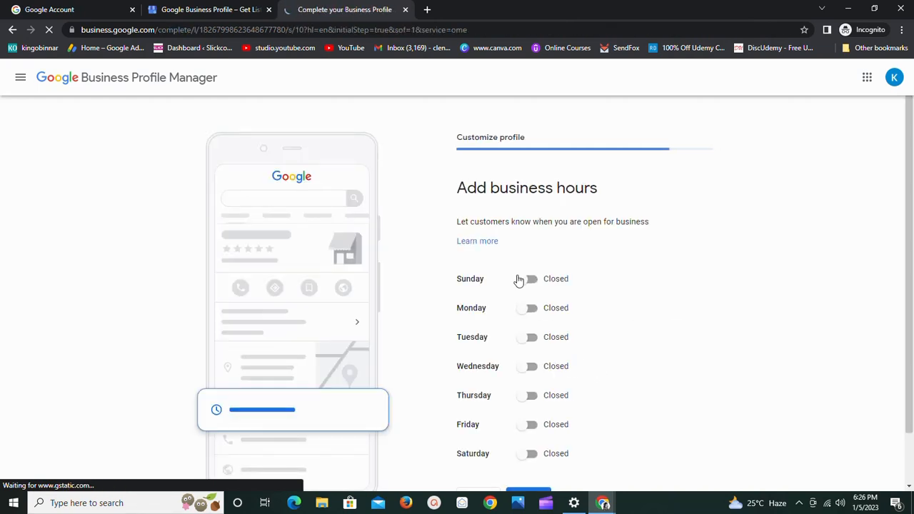
Mark Sunday, Monday and Tuesday as open 24 hours in the business hours.
{"action": "scroll", "coordinate": [518, 279], "scroll_direction": "down", "scroll_amount": 1}
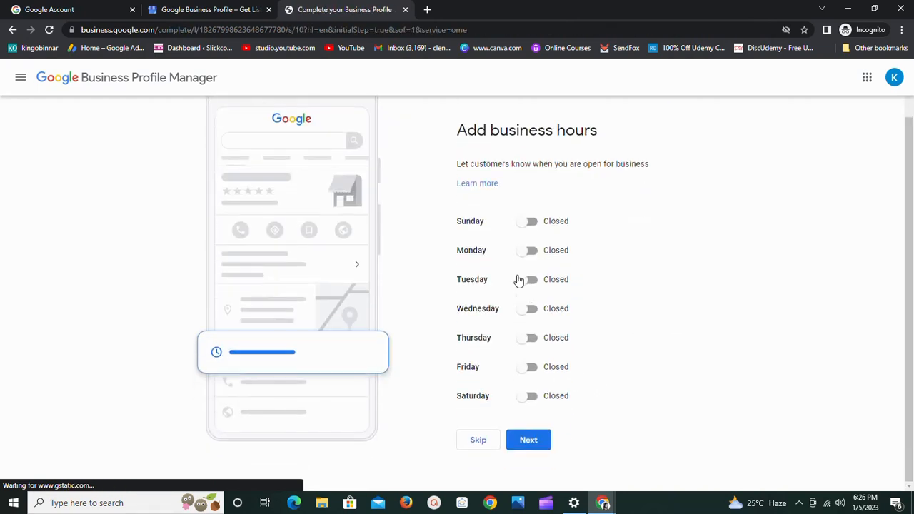
{"action": "left_click", "coordinate": [531, 222]}
{"action": "left_click", "coordinate": [488, 242]}
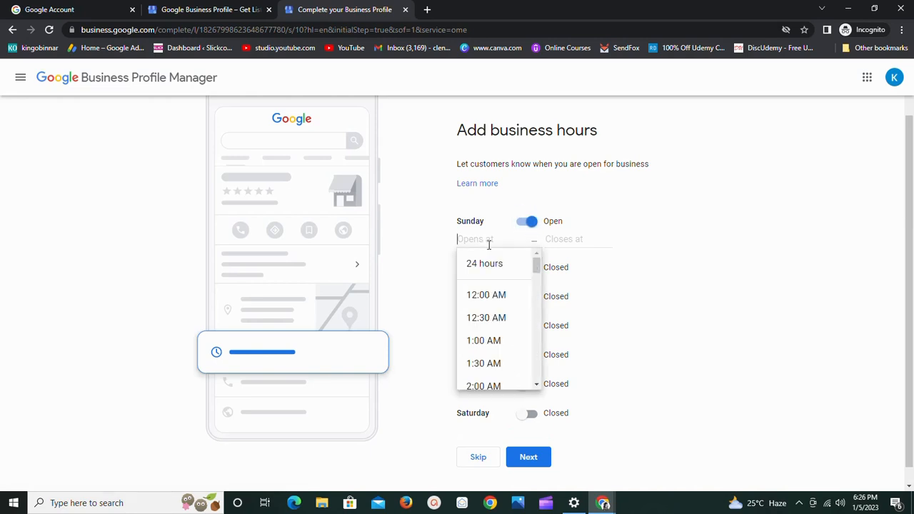
{"action": "left_click", "coordinate": [517, 269]}
{"action": "left_click", "coordinate": [531, 251]}
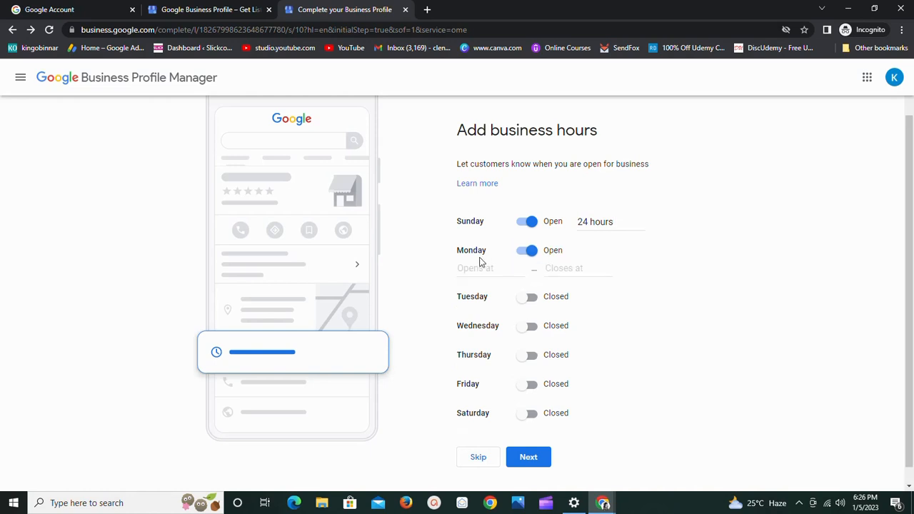
{"action": "left_click", "coordinate": [476, 268]}
{"action": "left_click", "coordinate": [528, 300]}
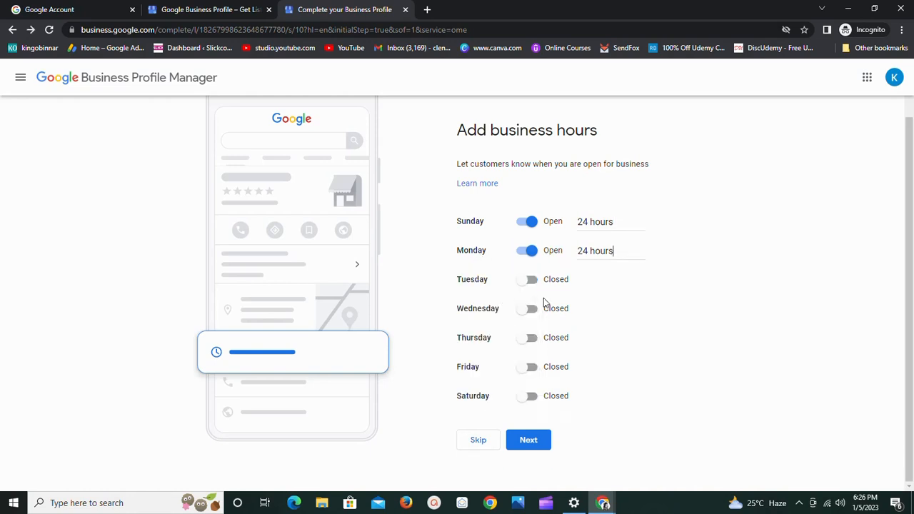
{"action": "left_click", "coordinate": [531, 280]}
{"action": "left_click", "coordinate": [483, 296]}
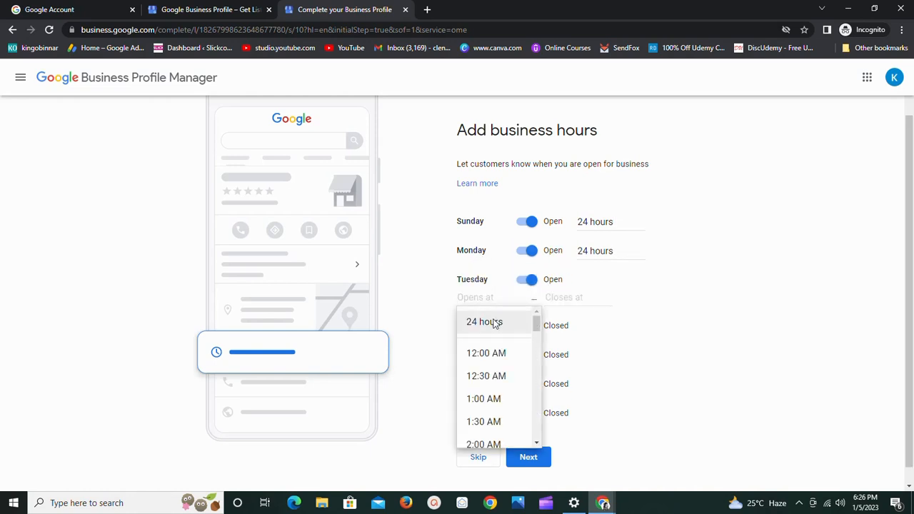
{"action": "left_click", "coordinate": [484, 322]}
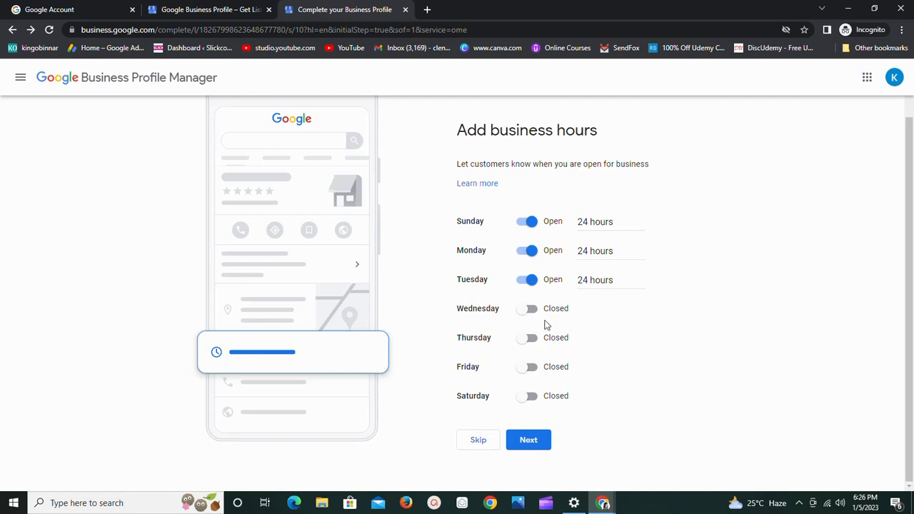
Skip the business hours page and the customer messaging page.
{"action": "left_click", "coordinate": [478, 441]}
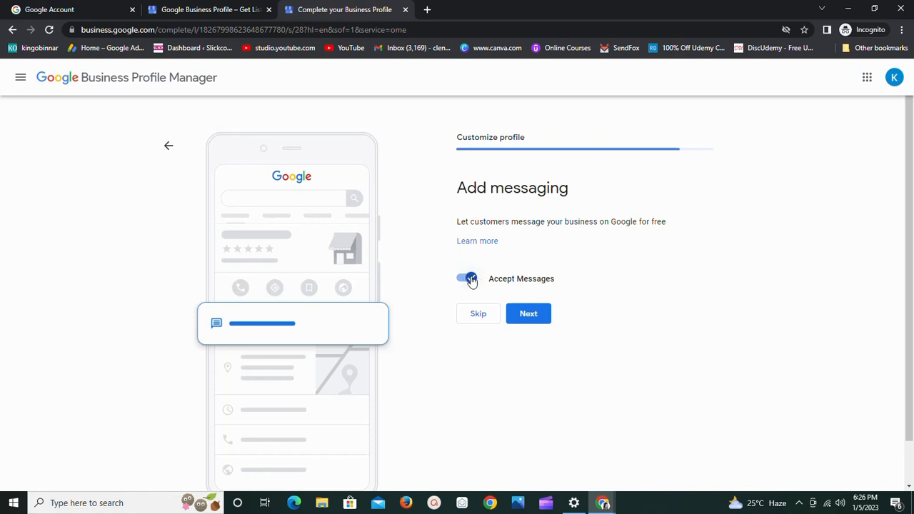
{"action": "left_click", "coordinate": [486, 317]}
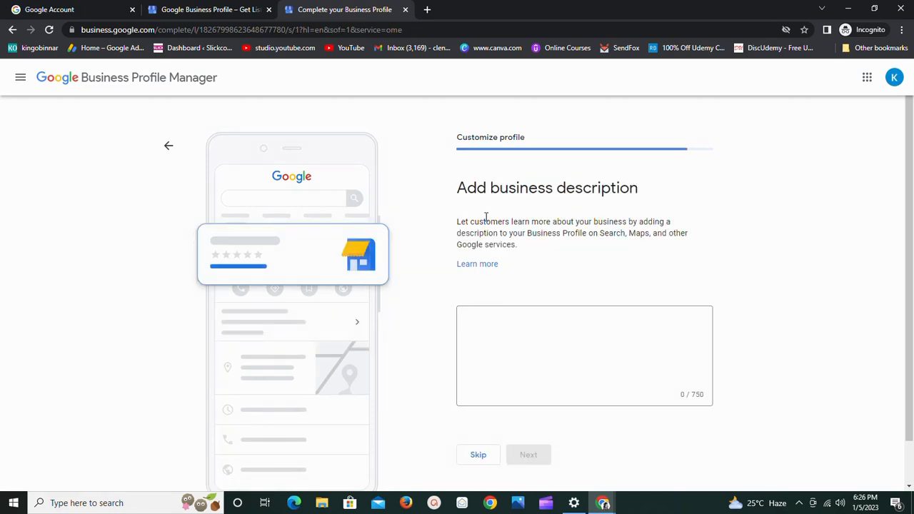
Enter "This is a demo" as the business description.
{"action": "left_click", "coordinate": [482, 339]}
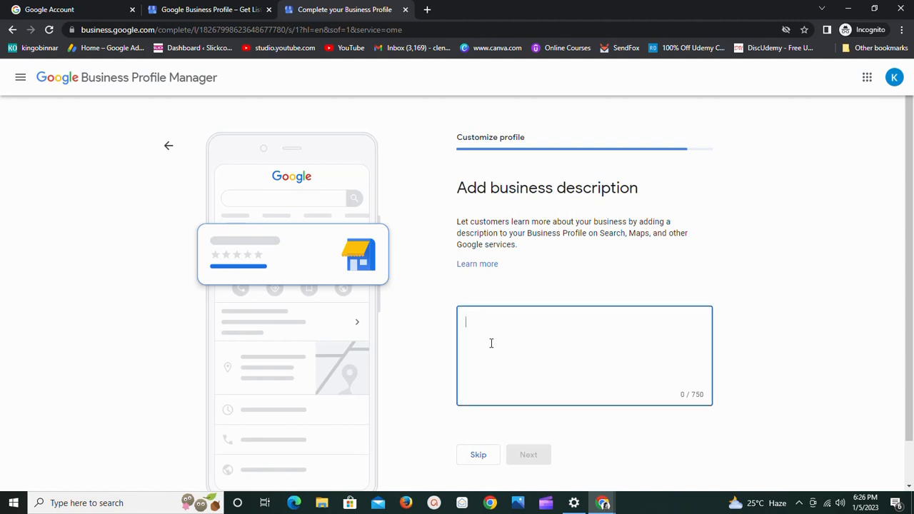
{"action": "type", "text": "This i"}
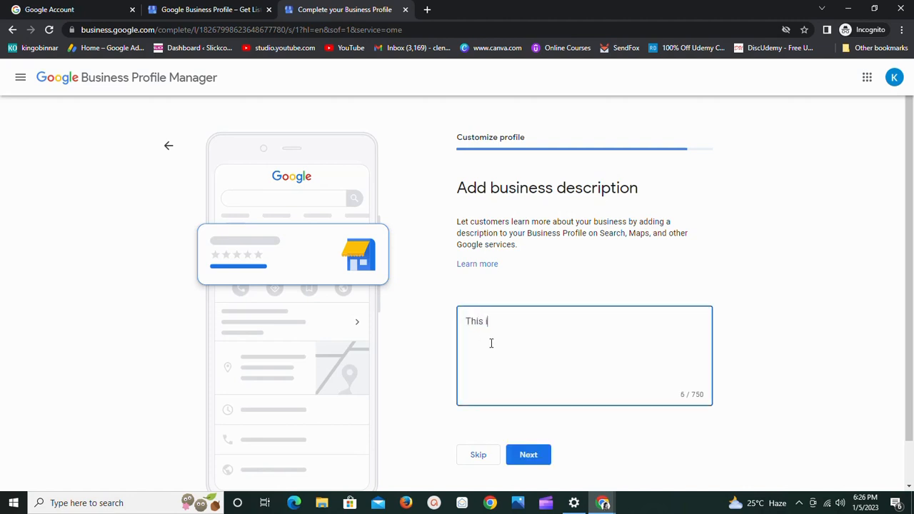
{"action": "type", "text": "s demo"}
{"action": "left_click", "coordinate": [495, 320]}
{"action": "type", "text": "a"}
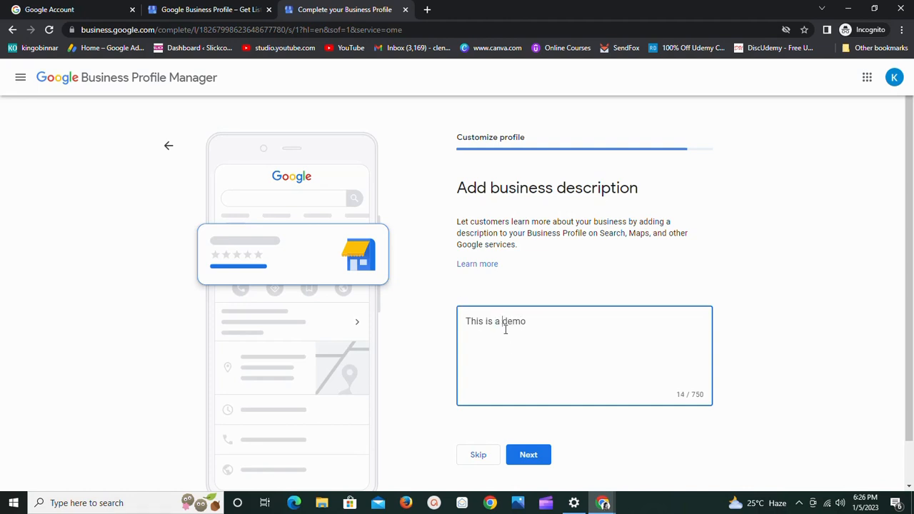
Skip the business description, photos and Google Ads offer, and continue to the finished Business Profile.
{"action": "left_click", "coordinate": [492, 458]}
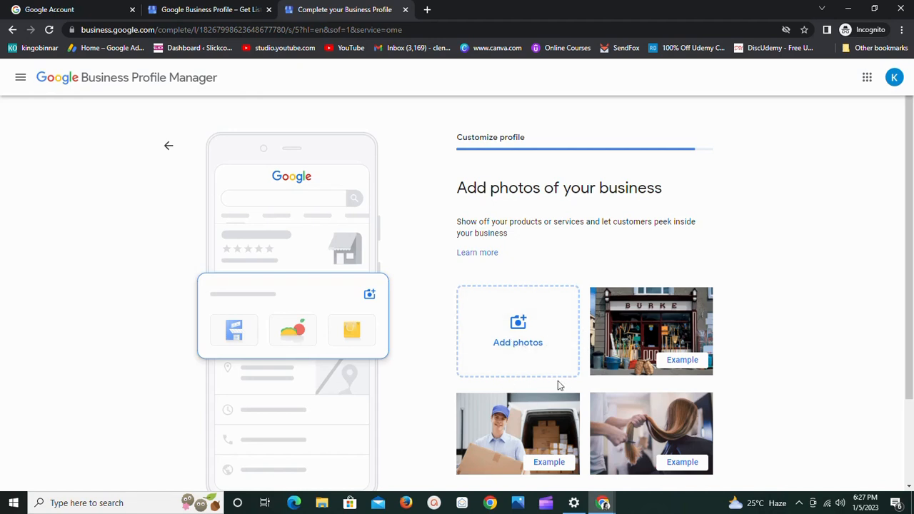
{"action": "scroll", "coordinate": [639, 337], "scroll_direction": "down", "scroll_amount": 2}
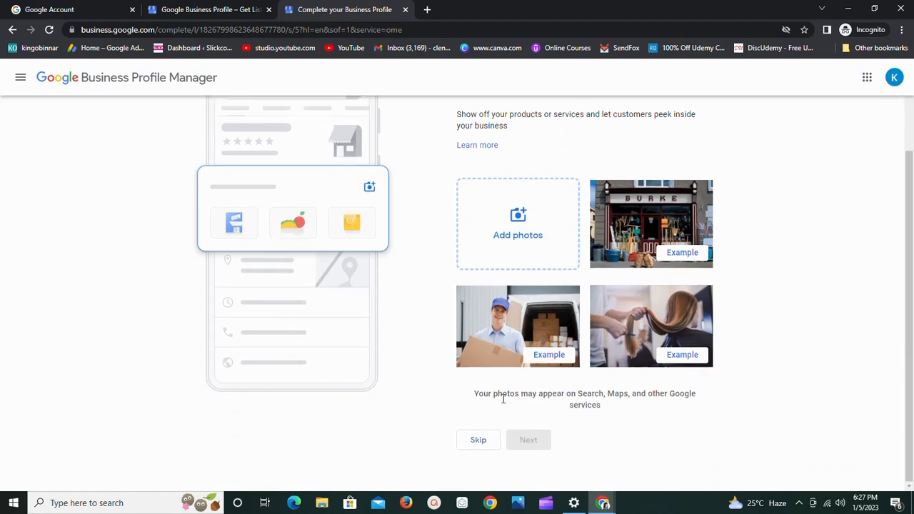
{"action": "scroll", "coordinate": [575, 235], "scroll_direction": "up", "scroll_amount": 2}
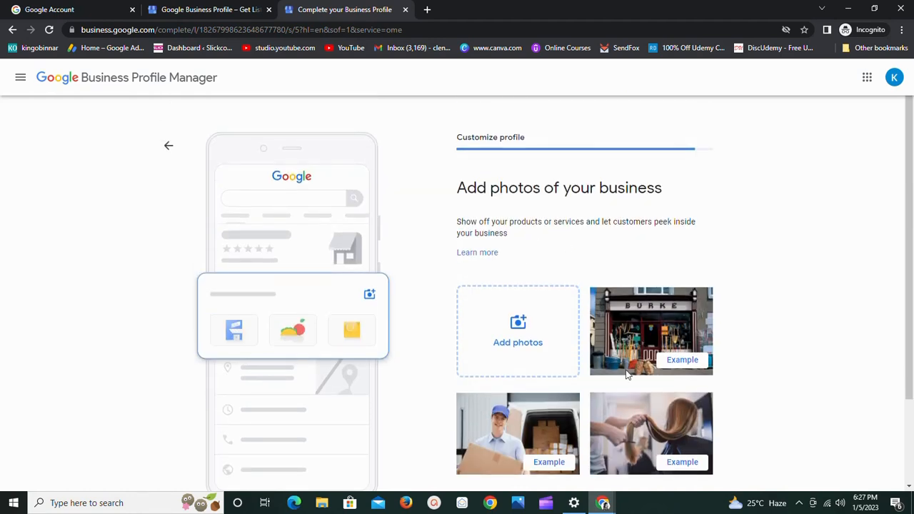
{"action": "scroll", "coordinate": [627, 375], "scroll_direction": "down", "scroll_amount": 2}
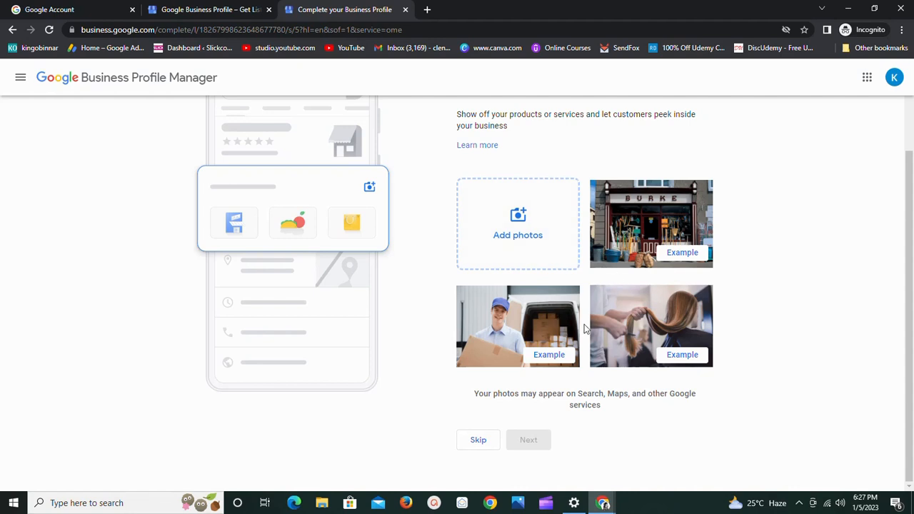
{"action": "scroll", "coordinate": [584, 327], "scroll_direction": "up", "scroll_amount": 2}
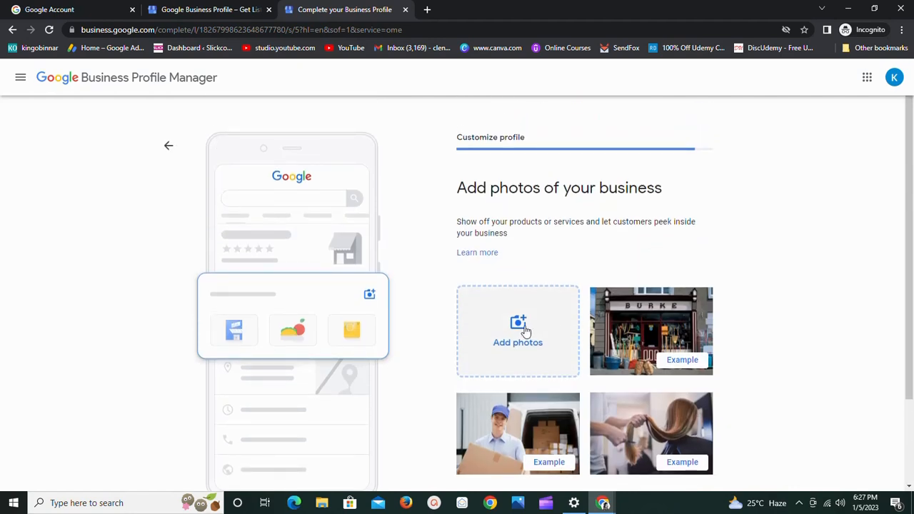
{"action": "scroll", "coordinate": [524, 333], "scroll_direction": "down", "scroll_amount": 1}
{"action": "scroll", "coordinate": [549, 336], "scroll_direction": "down", "scroll_amount": 1}
{"action": "left_click", "coordinate": [478, 439]}
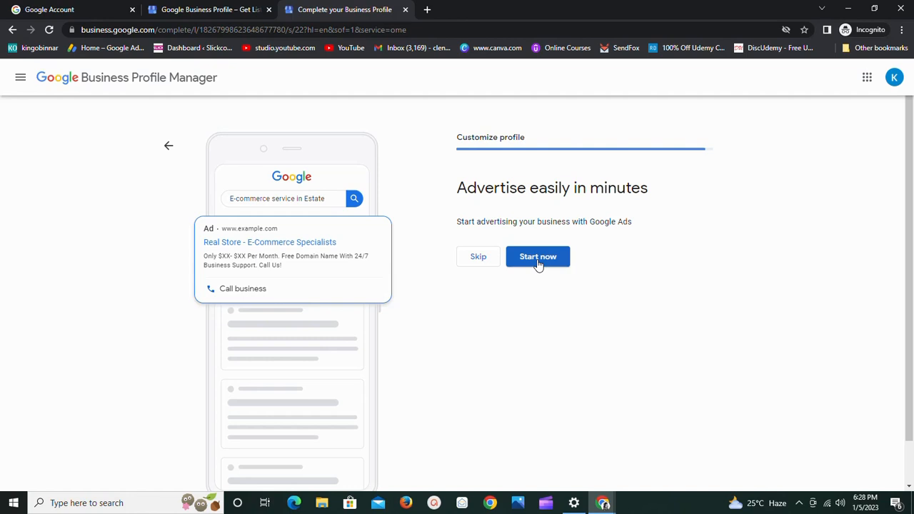
{"action": "left_click", "coordinate": [480, 261]}
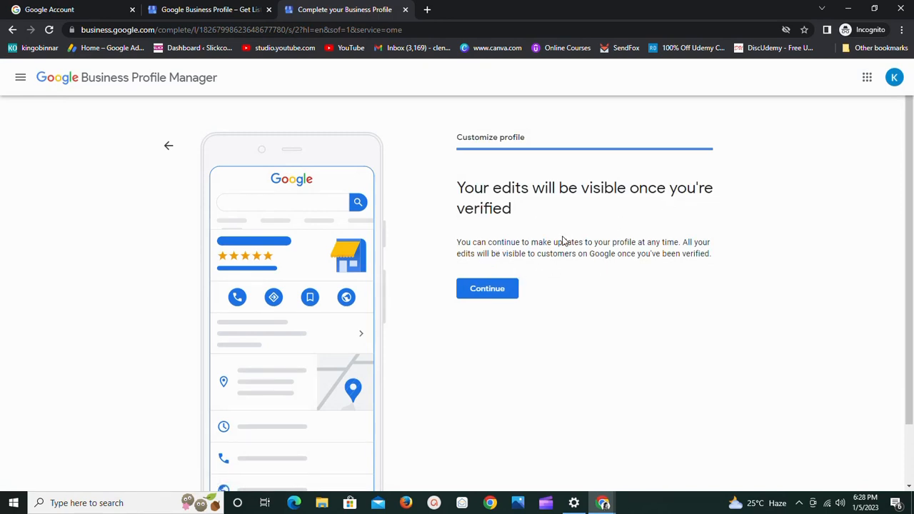
{"action": "left_click", "coordinate": [490, 293]}
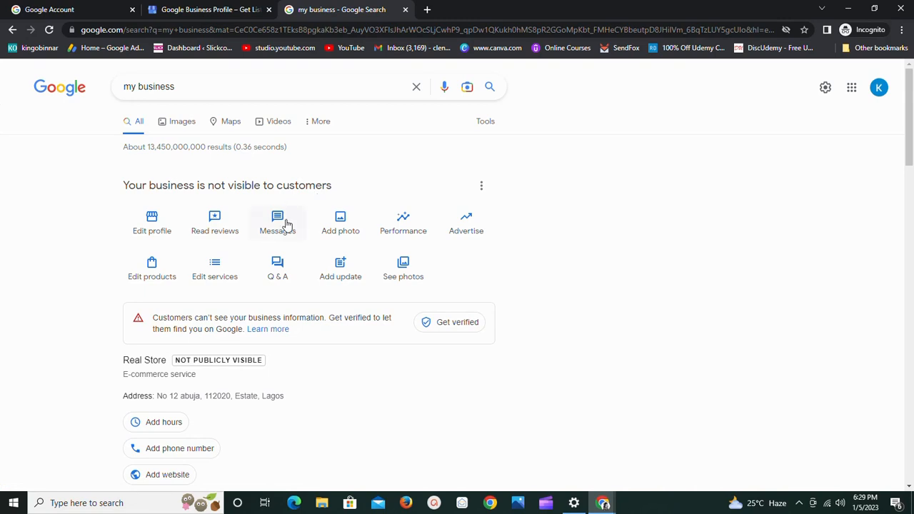
Review the management options and business details of the Real Store profile on the search results page.
{"action": "scroll", "coordinate": [287, 226], "scroll_direction": "down", "scroll_amount": 2}
{"action": "scroll", "coordinate": [286, 226], "scroll_direction": "down", "scroll_amount": 2}
{"action": "scroll", "coordinate": [286, 224], "scroll_direction": "up", "scroll_amount": 4}
{"action": "scroll", "coordinate": [344, 380], "scroll_direction": "down", "scroll_amount": 2}
{"action": "scroll", "coordinate": [321, 392], "scroll_direction": "up", "scroll_amount": 2}
Reload the Google Business Profile overview page and open the business management view from it.
{"action": "left_click", "coordinate": [222, 9]}
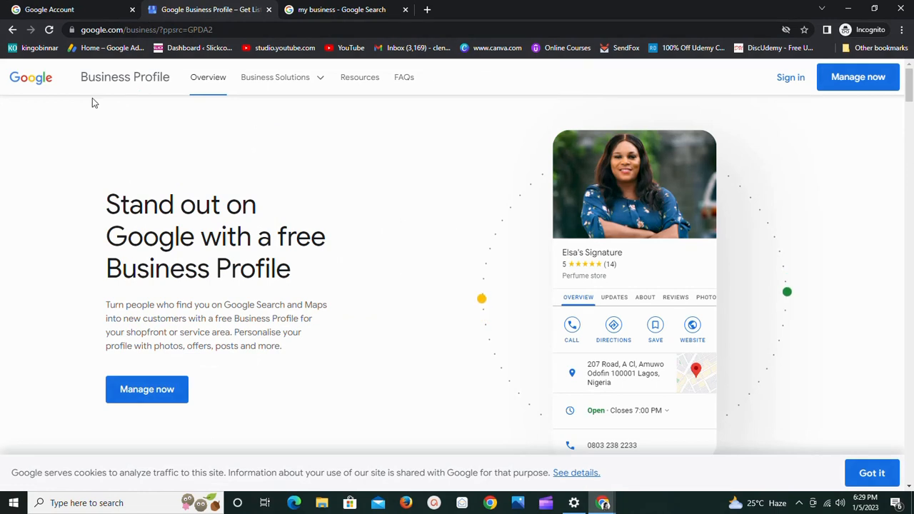
{"action": "left_click", "coordinate": [47, 30]}
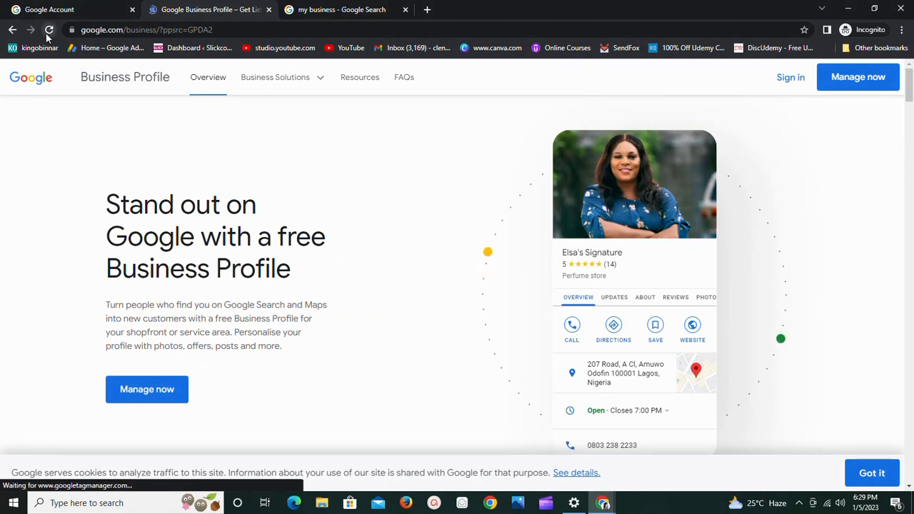
{"action": "left_click", "coordinate": [864, 86]}
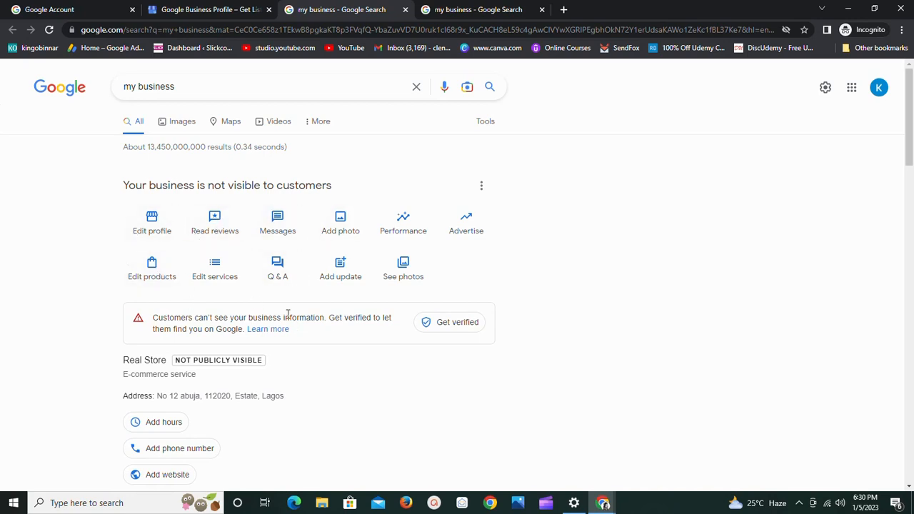
View the help article "A Business Profile on Google" from the search results, then return to the results.
{"action": "scroll", "coordinate": [288, 314], "scroll_direction": "down", "scroll_amount": 4}
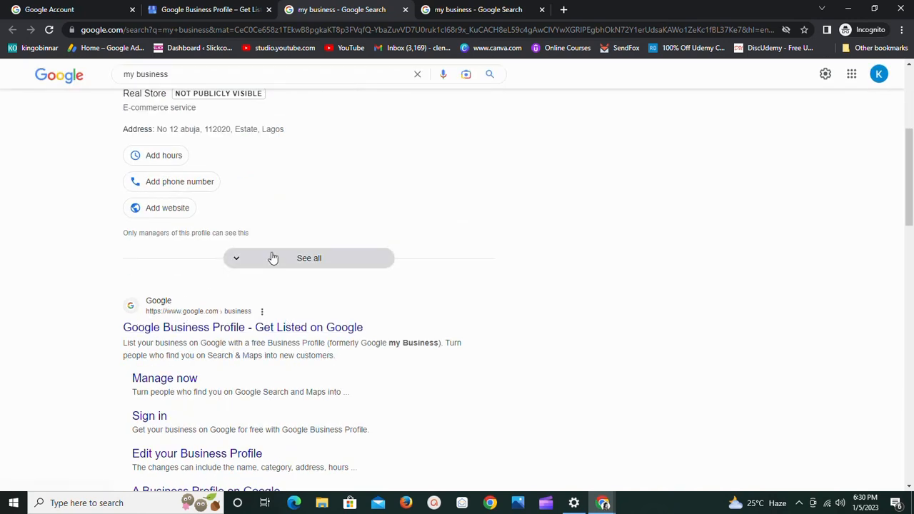
{"action": "scroll", "coordinate": [274, 259], "scroll_direction": "down", "scroll_amount": 2}
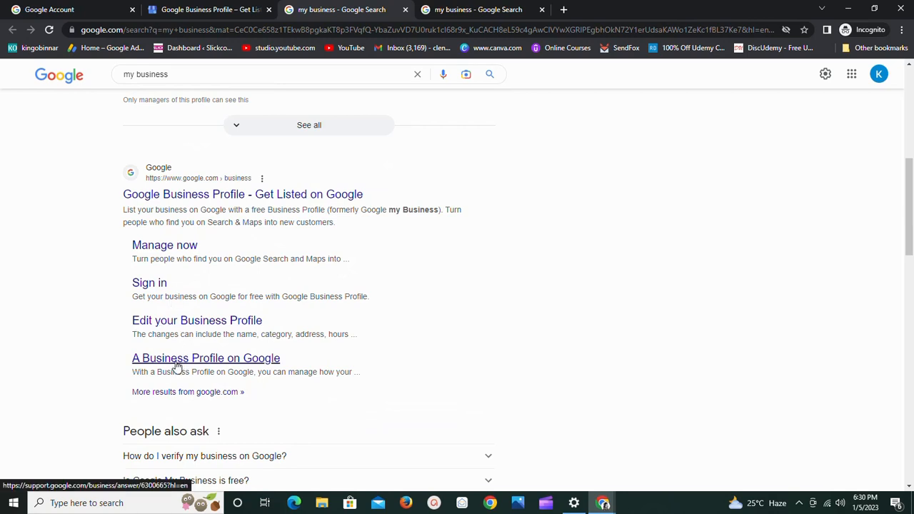
{"action": "left_click", "coordinate": [177, 367]}
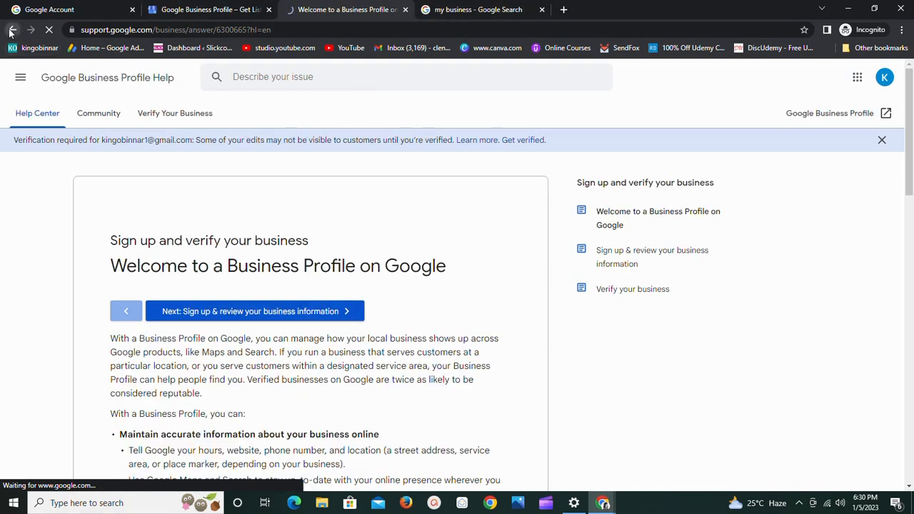
{"action": "left_click", "coordinate": [11, 32]}
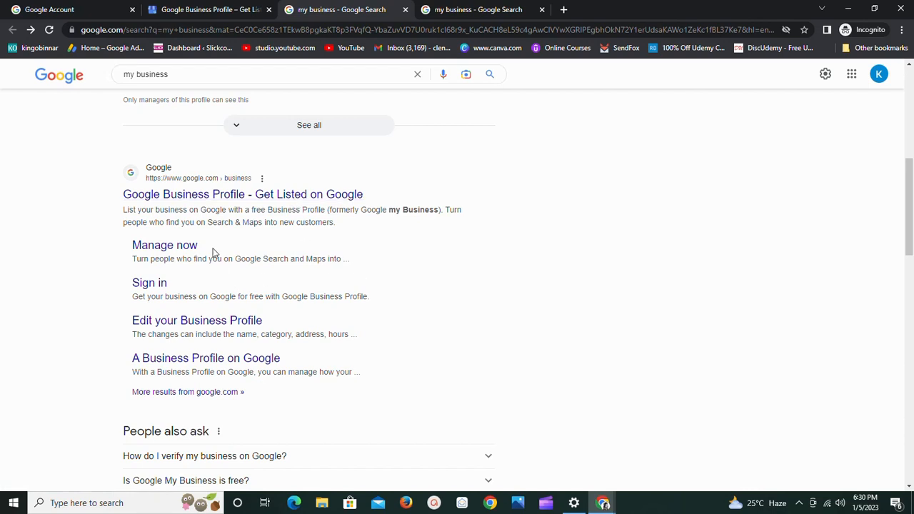
View the "Google Business Profile - Get Listed on Google" result and go back to the search results.
{"action": "scroll", "coordinate": [214, 252], "scroll_direction": "down", "scroll_amount": 2}
{"action": "scroll", "coordinate": [216, 252], "scroll_direction": "up", "scroll_amount": 2}
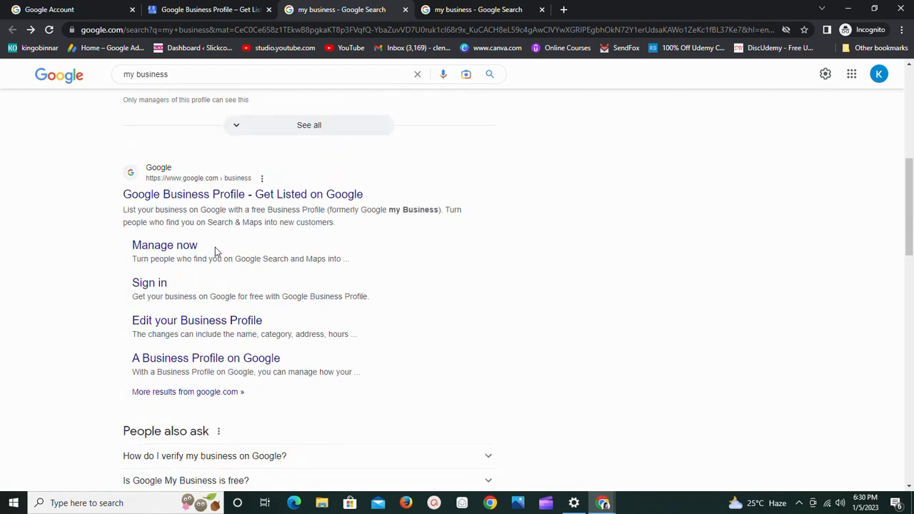
{"action": "left_click", "coordinate": [163, 194]}
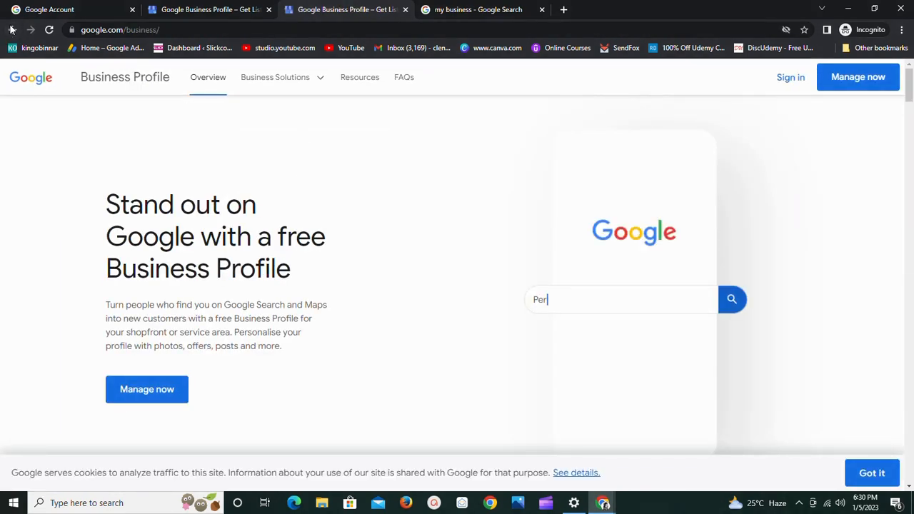
{"action": "left_click", "coordinate": [13, 29]}
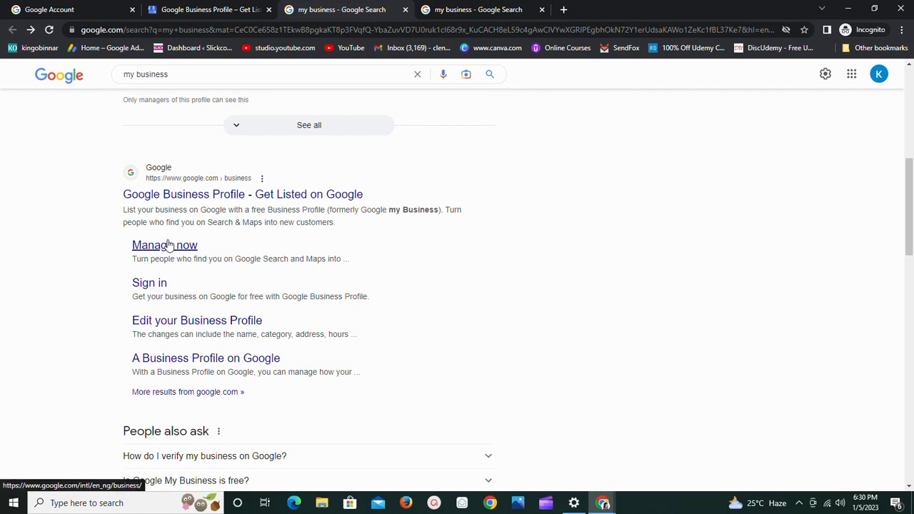
View the "Edit your Business Profile" help article and check the already open Business Profile overview page.
{"action": "left_click", "coordinate": [189, 320]}
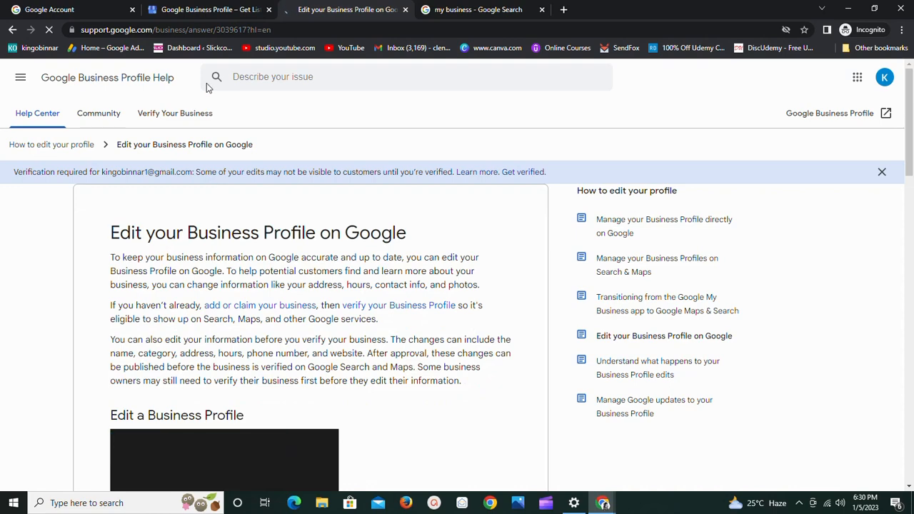
{"action": "left_click", "coordinate": [201, 10]}
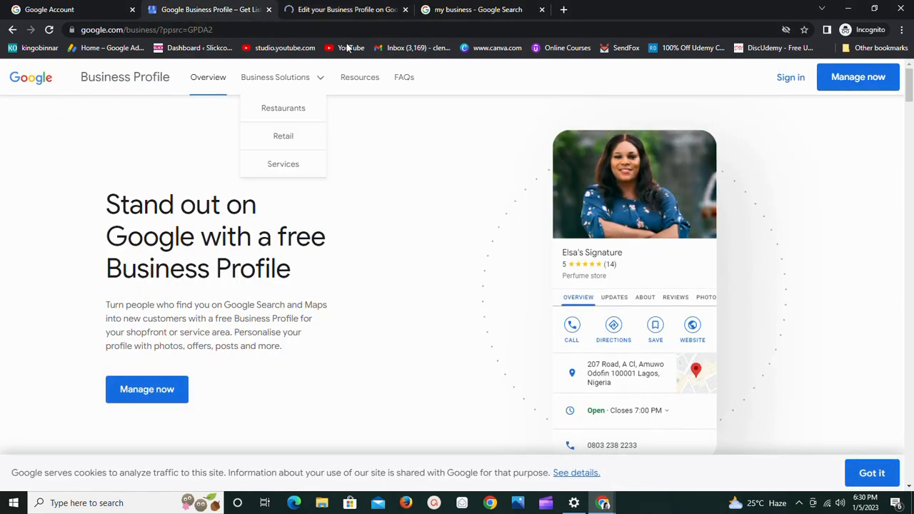
{"action": "left_click", "coordinate": [347, 9]}
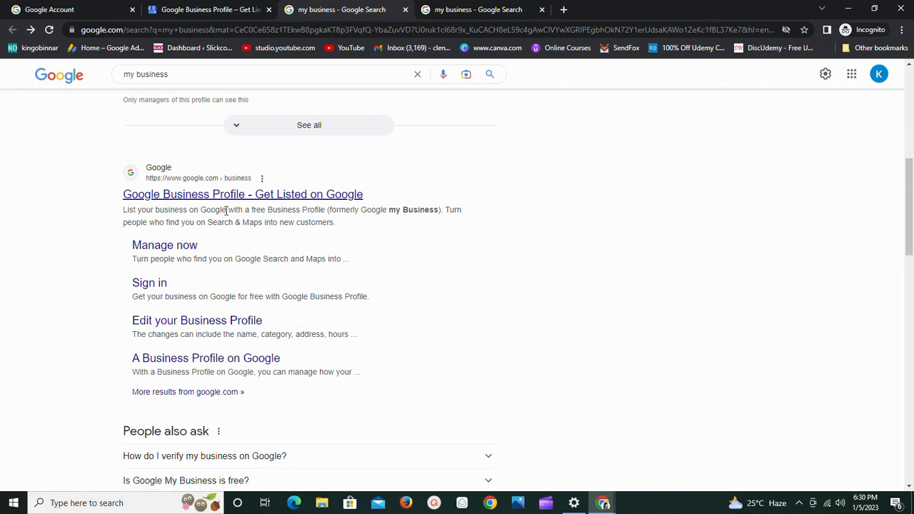
Open the "Manage now" search result, accept the cookie notice and launch the business management view.
{"action": "left_click", "coordinate": [137, 245]}
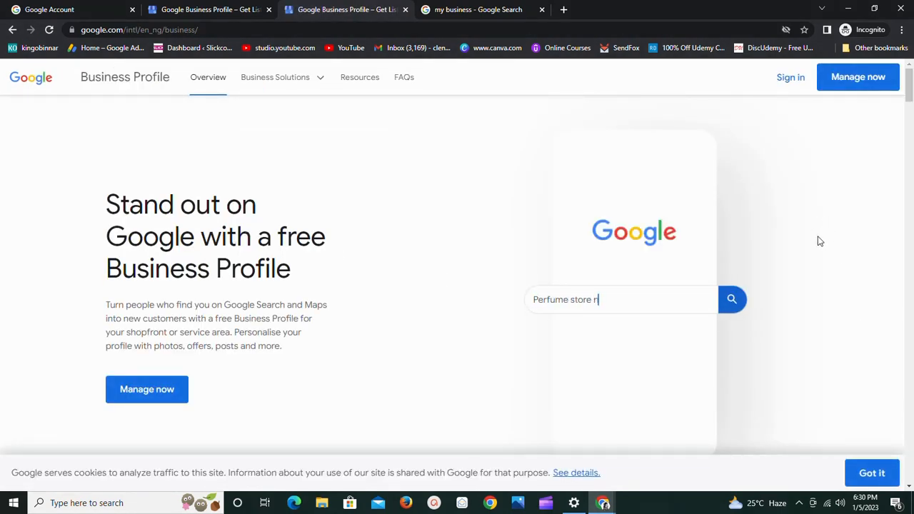
{"action": "left_click", "coordinate": [873, 472]}
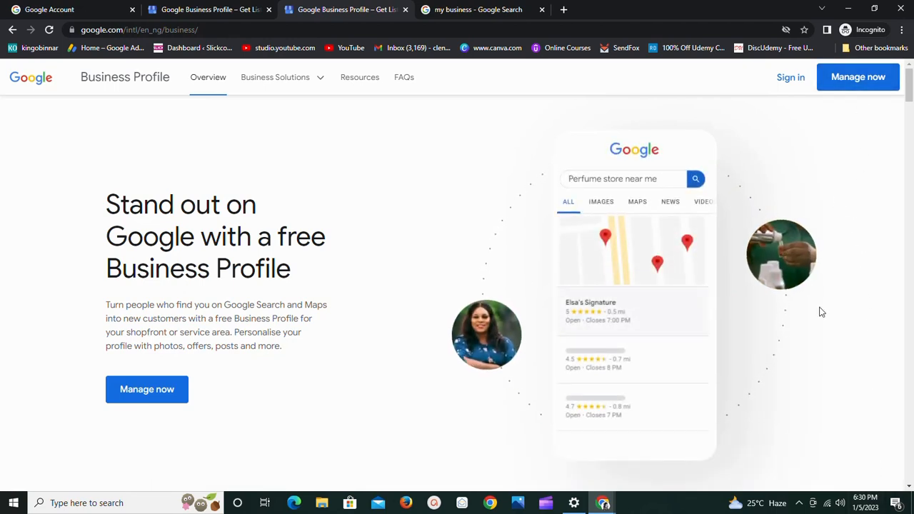
{"action": "left_click", "coordinate": [804, 83]}
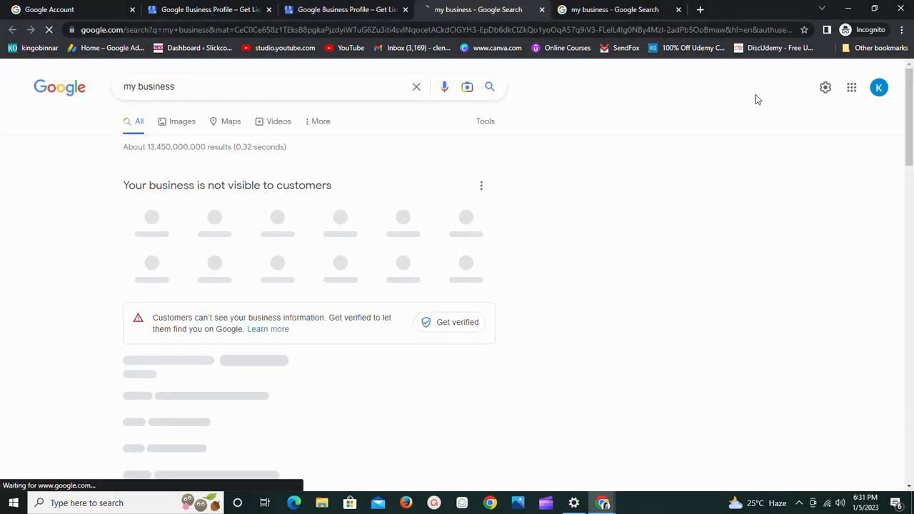
Close both "my business" search tabs and the duplicate Google Business Profile tab.
{"action": "left_click", "coordinate": [454, 320]}
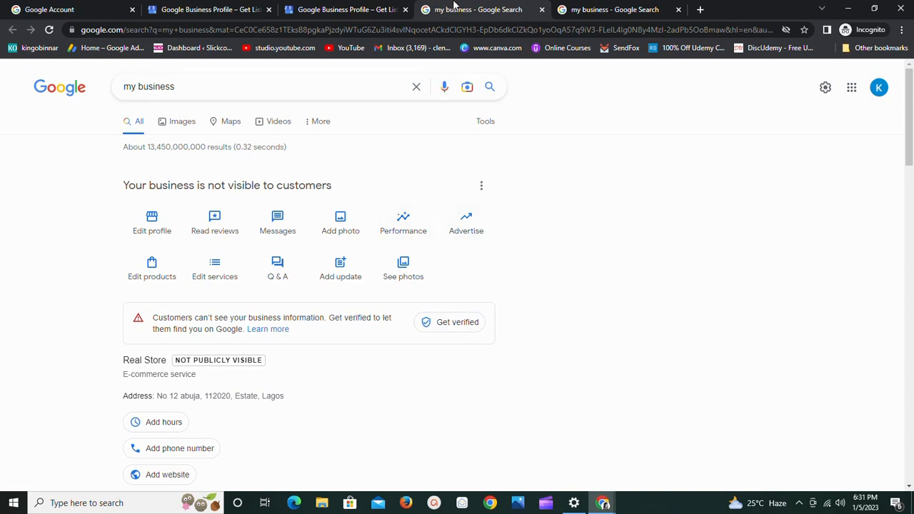
{"action": "left_click", "coordinate": [543, 11]}
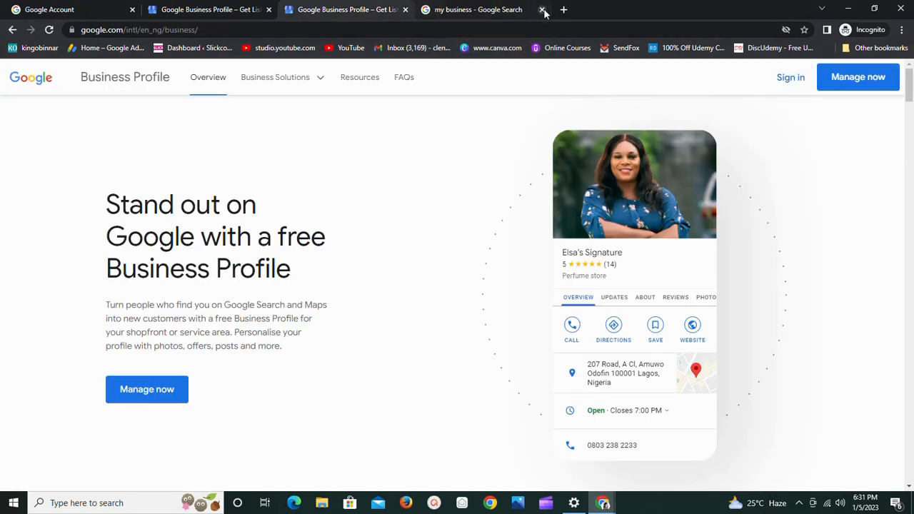
{"action": "left_click", "coordinate": [543, 10]}
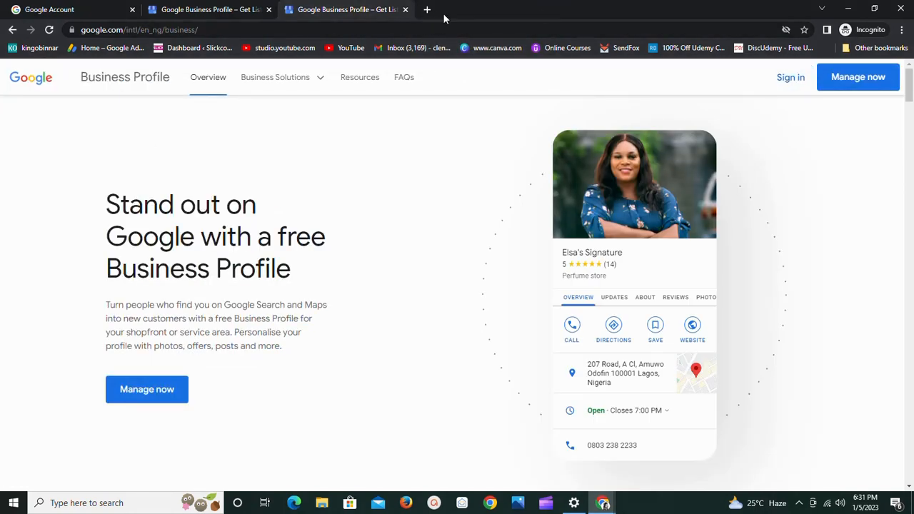
{"action": "left_click", "coordinate": [405, 10]}
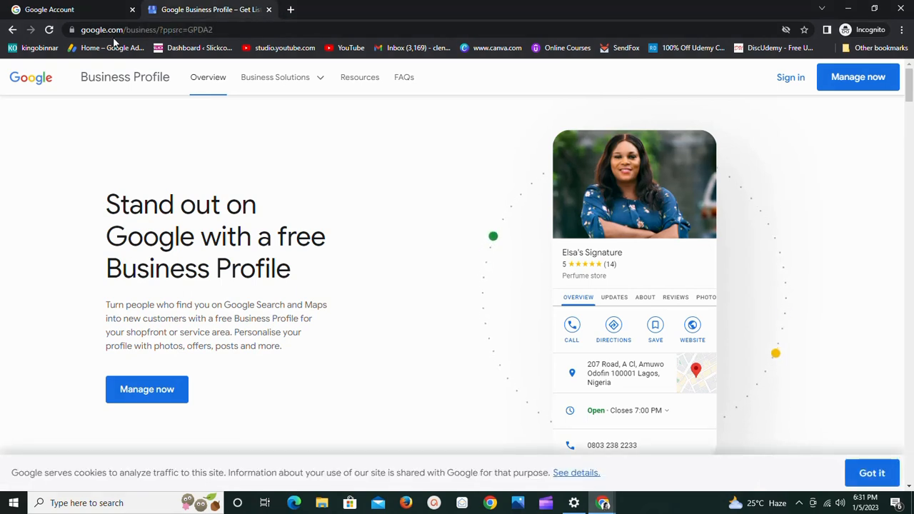
{"action": "left_click", "coordinate": [50, 31]}
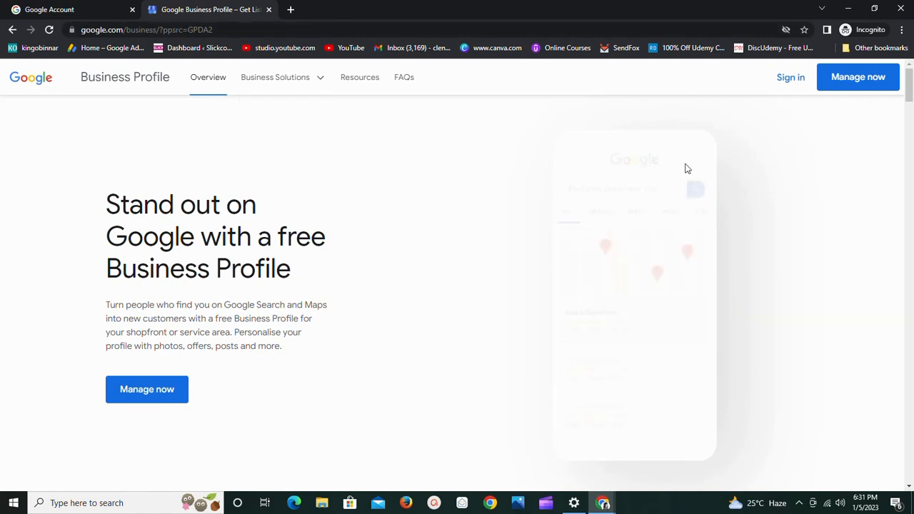
{"action": "left_click", "coordinate": [857, 77]}
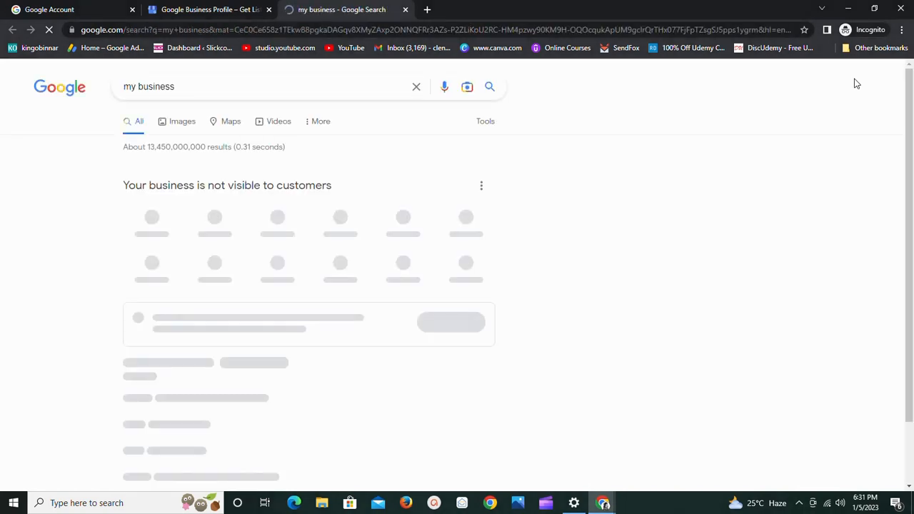
{"action": "left_click", "coordinate": [404, 9]}
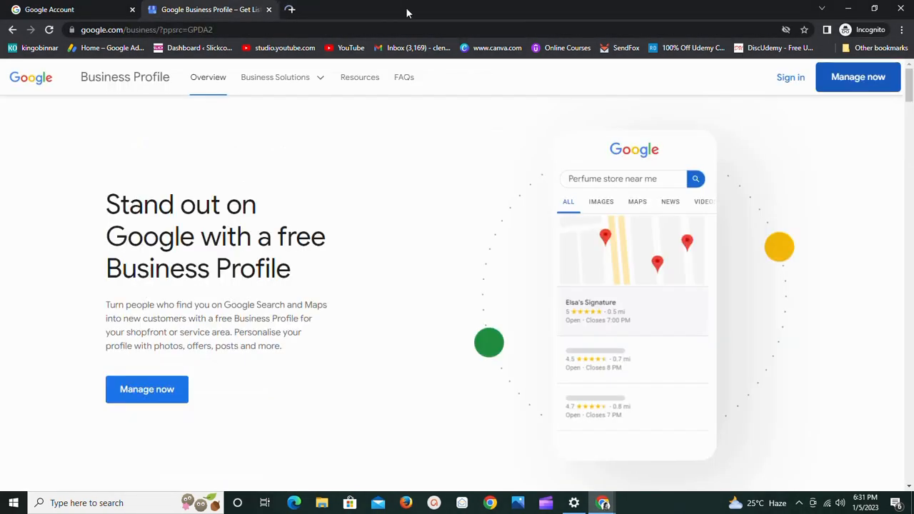
Load business.google.com in a new tab and close the old Google Business Profile tab.
{"action": "left_click", "coordinate": [291, 9]}
{"action": "type", "text": "f"}
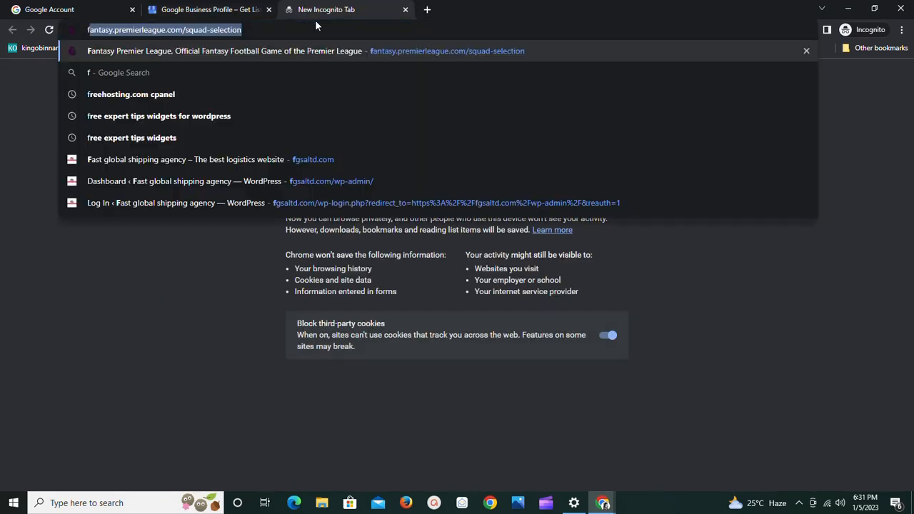
{"action": "key", "text": "BackSpace"}
{"action": "key", "text": "BackSpace"}
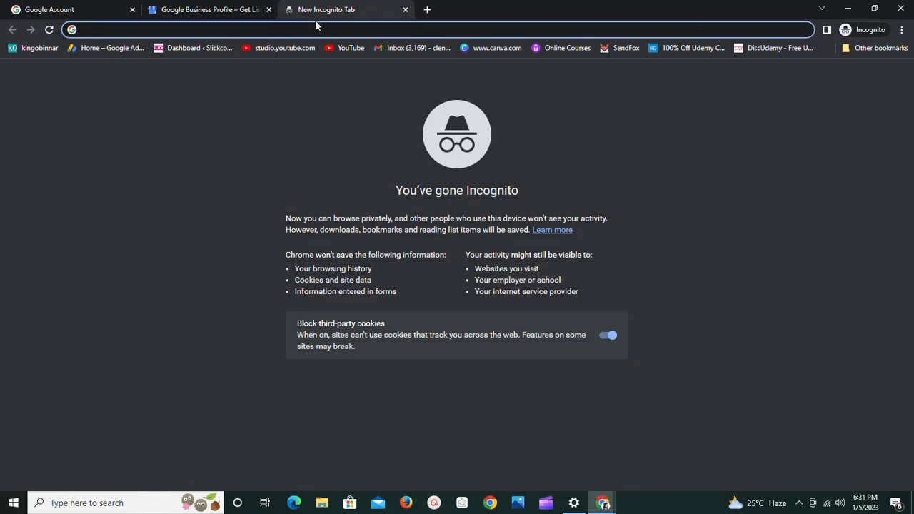
{"action": "type", "text": "bus"}
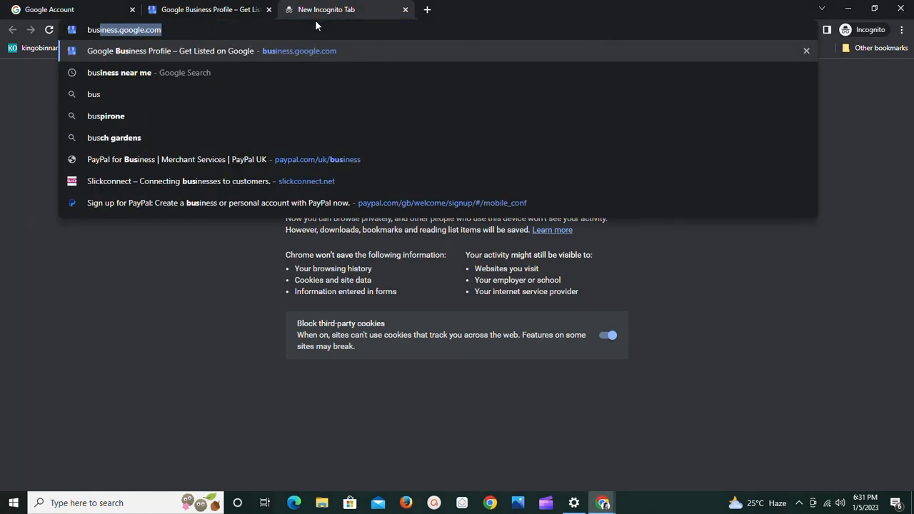
{"action": "key", "text": "Return"}
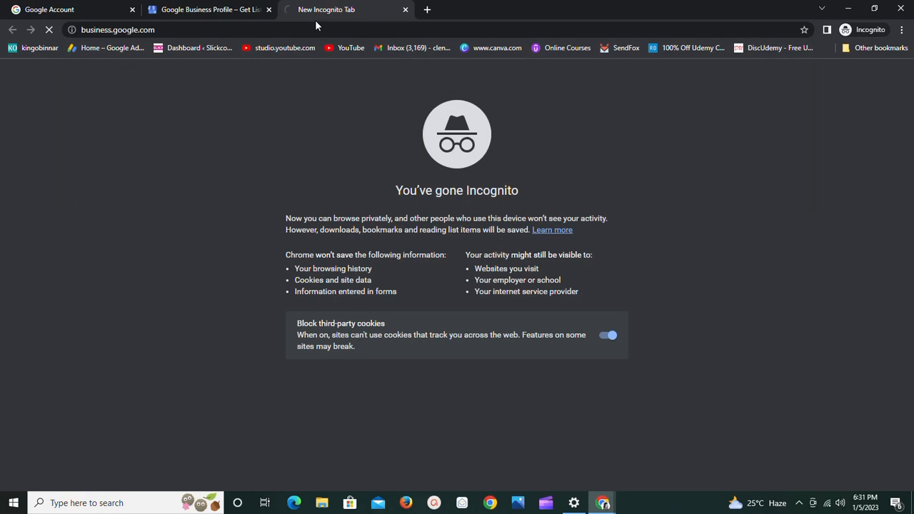
{"action": "left_click", "coordinate": [269, 10]}
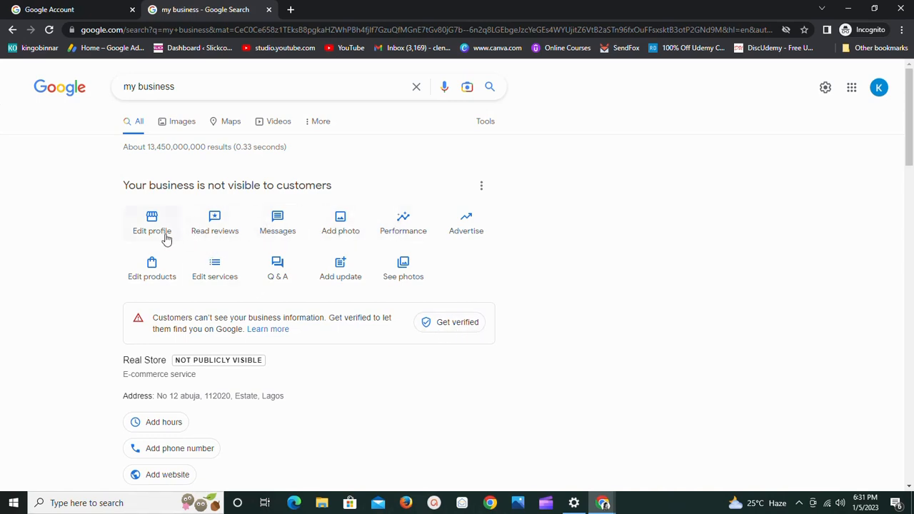
View the Performance, Business information and Add services sections of the Real Store profile, closing each one without changes.
{"action": "left_click", "coordinate": [404, 223]}
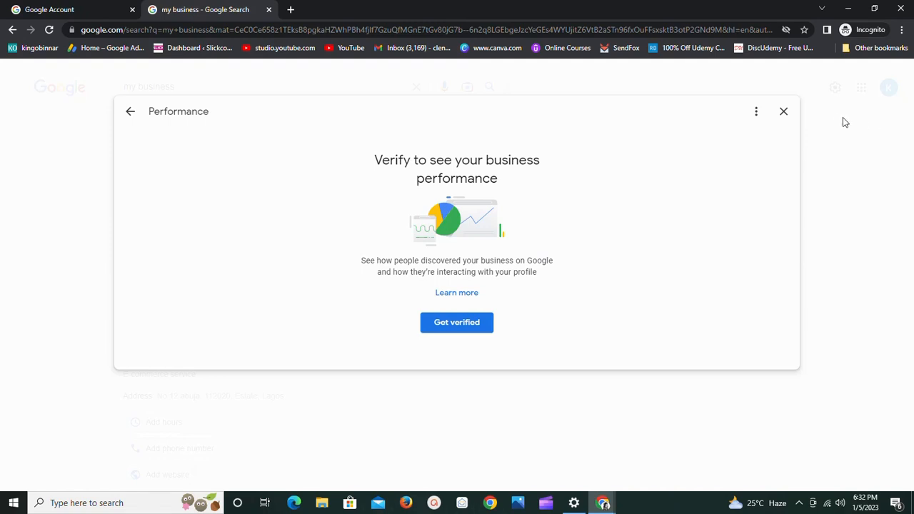
{"action": "left_click", "coordinate": [783, 112]}
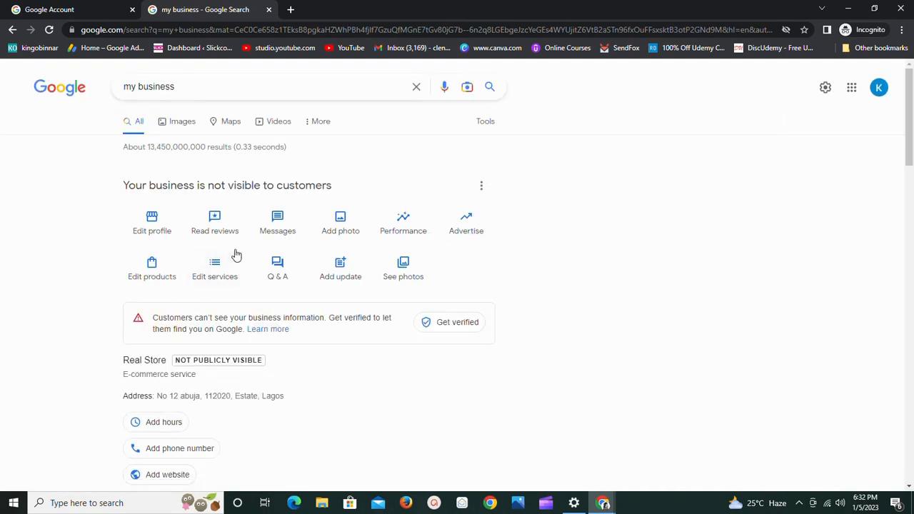
{"action": "left_click", "coordinate": [171, 232]}
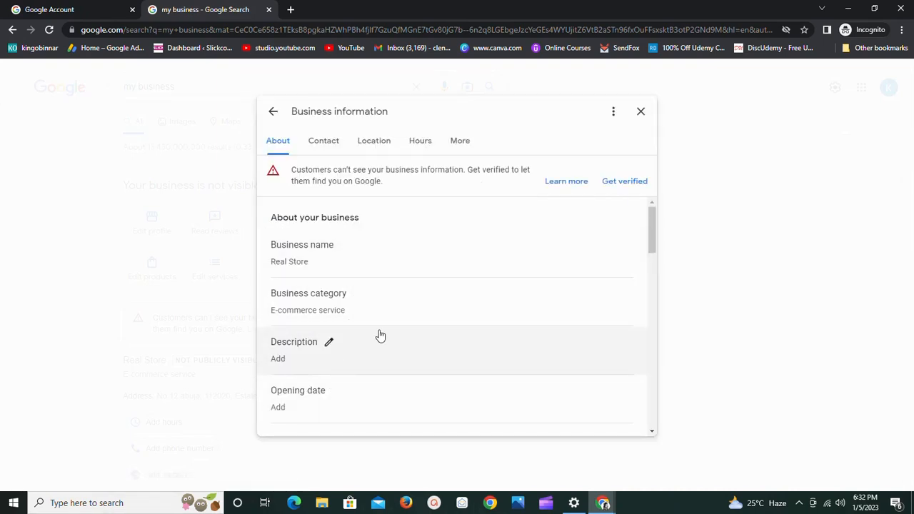
{"action": "left_click", "coordinate": [641, 109]}
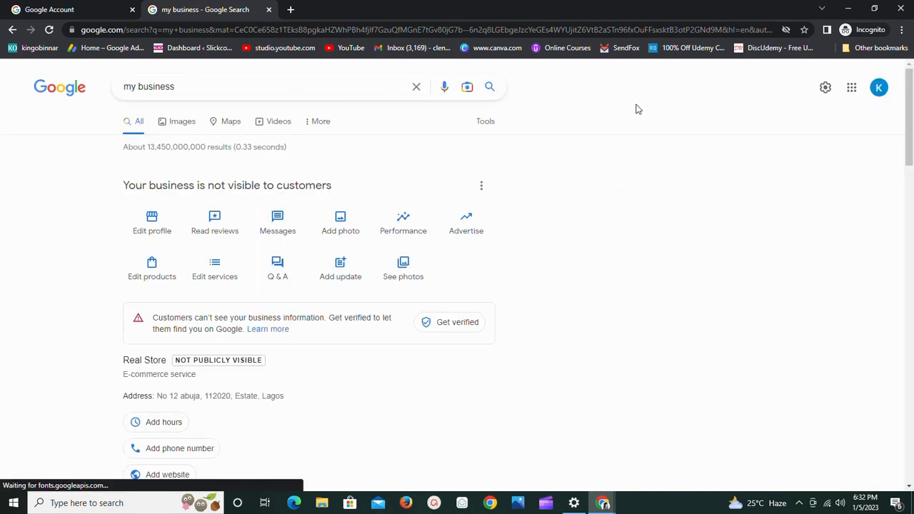
{"action": "left_click", "coordinate": [226, 278]}
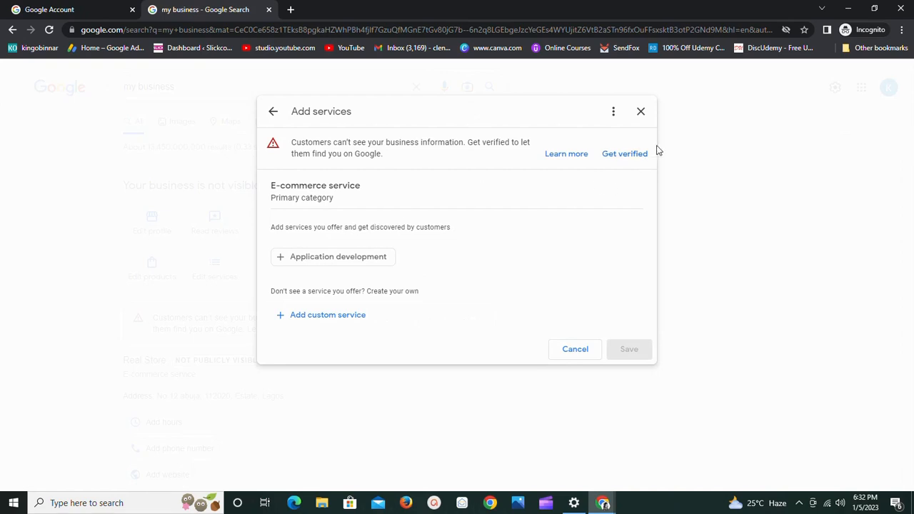
{"action": "left_click", "coordinate": [641, 112]}
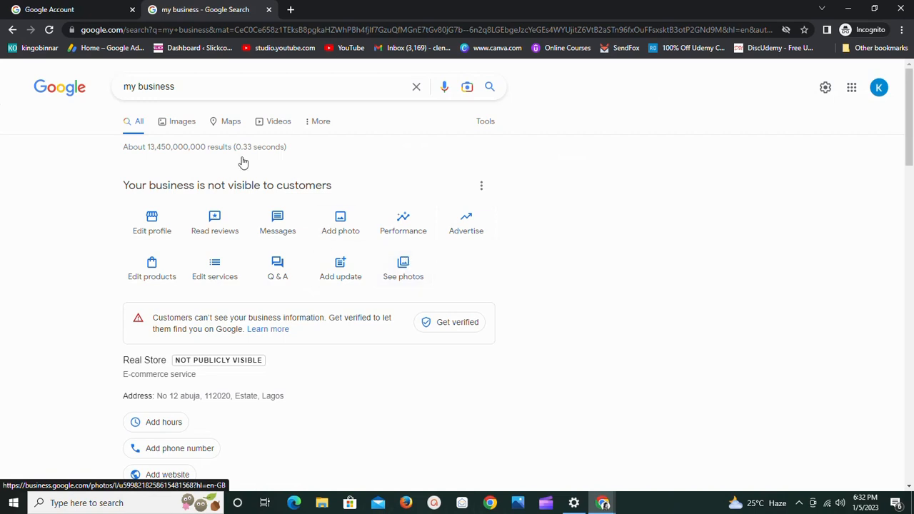
{"action": "left_click", "coordinate": [289, 8]}
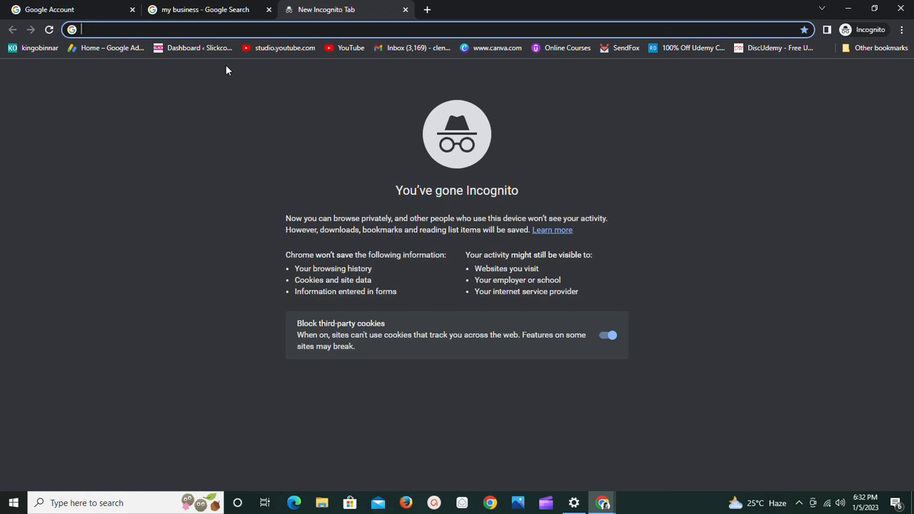
{"action": "type", "text": "r"}
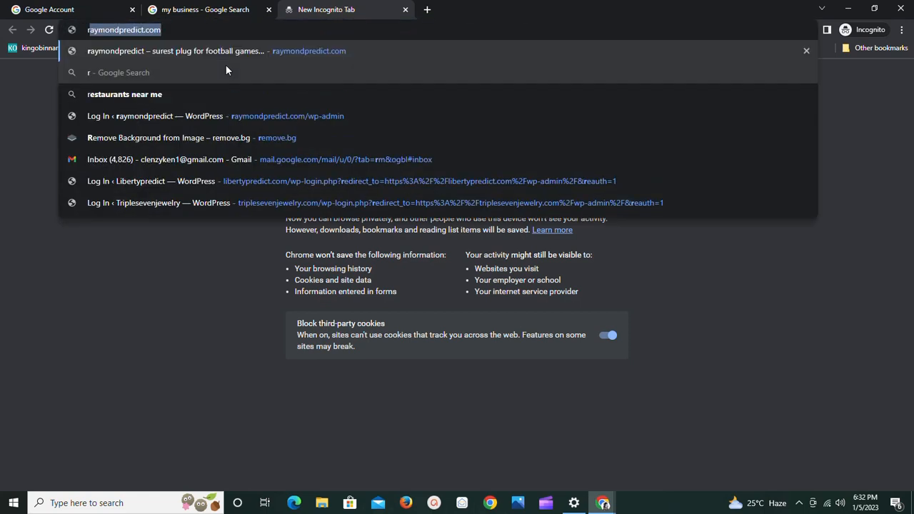
{"action": "type", "text": "es"}
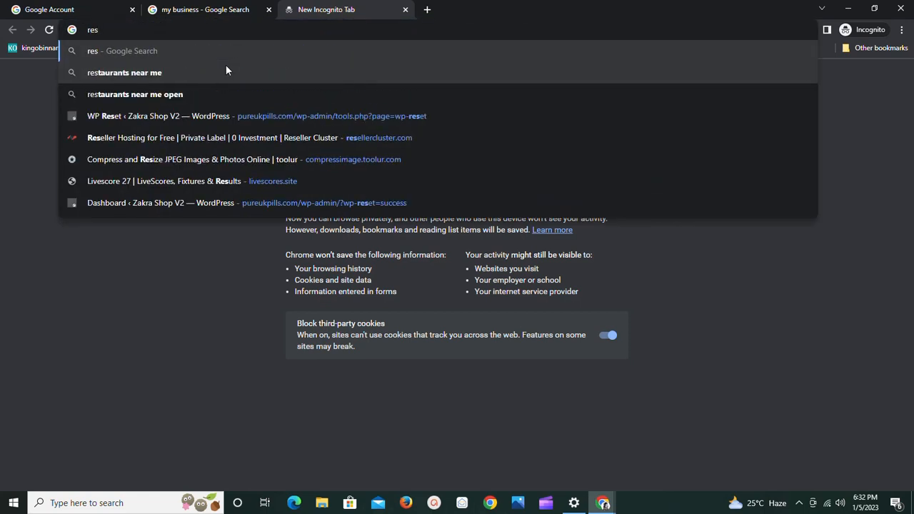
{"action": "key", "text": "Return"}
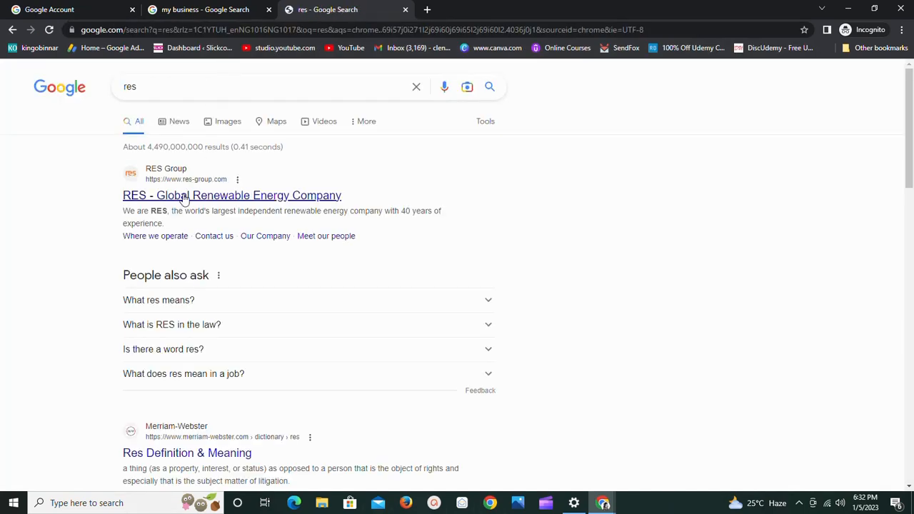
{"action": "left_click", "coordinate": [203, 85]}
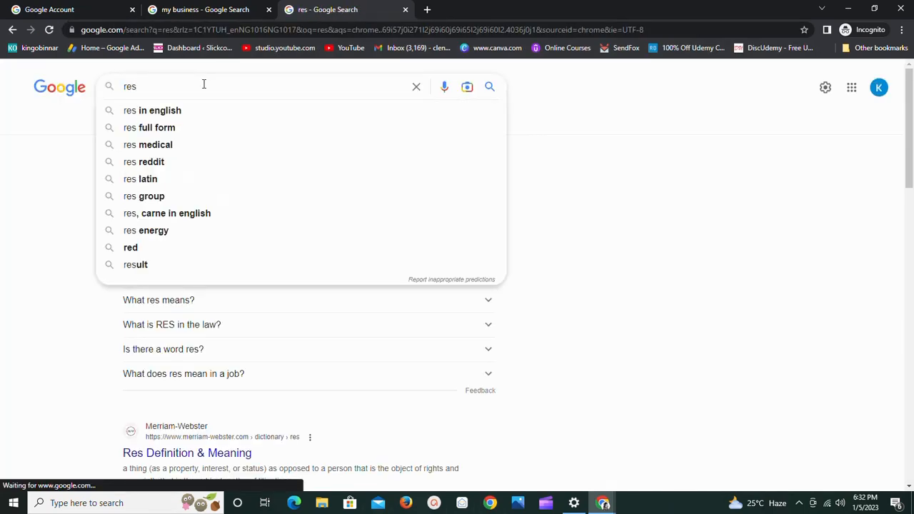
{"action": "key", "text": "BackSpace"}
{"action": "key", "text": "BackSpace"}
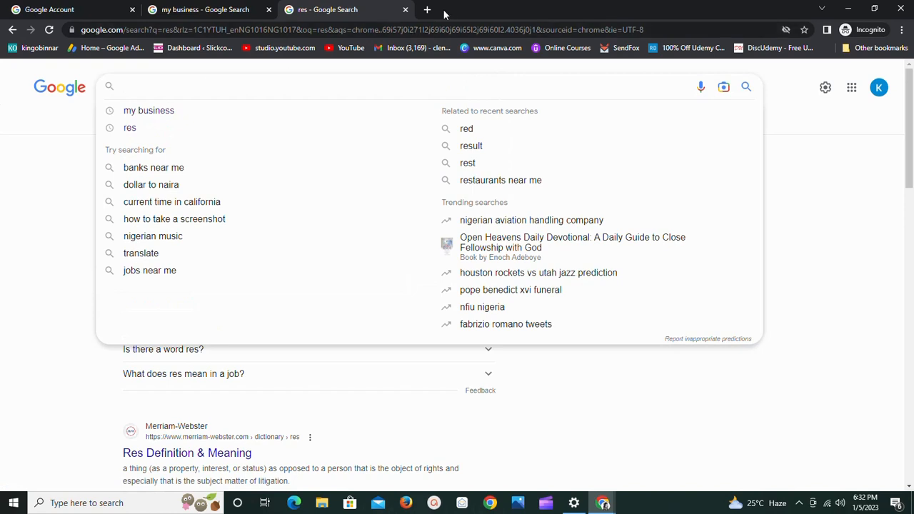
{"action": "left_click", "coordinate": [405, 9]}
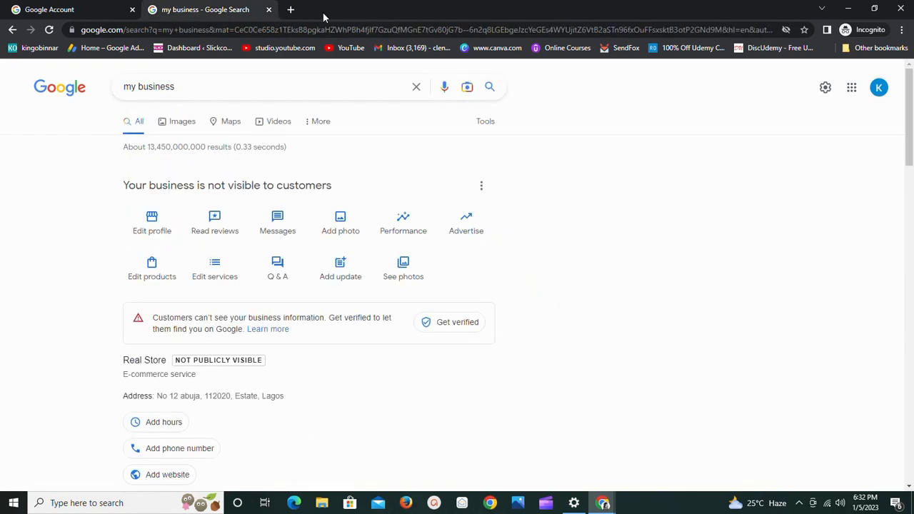
Search for "restaurants near me" in a new tab and dismiss the location permission request.
{"action": "left_click", "coordinate": [291, 9]}
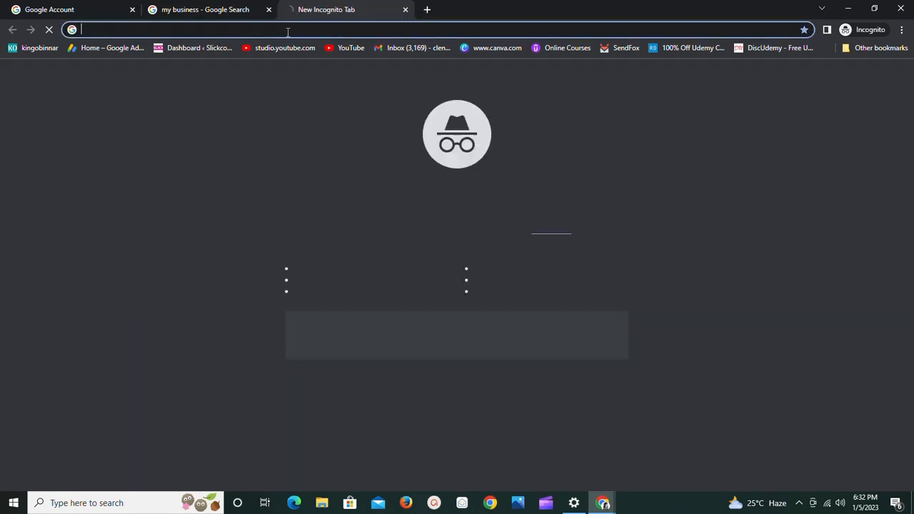
{"action": "type", "text": "res"}
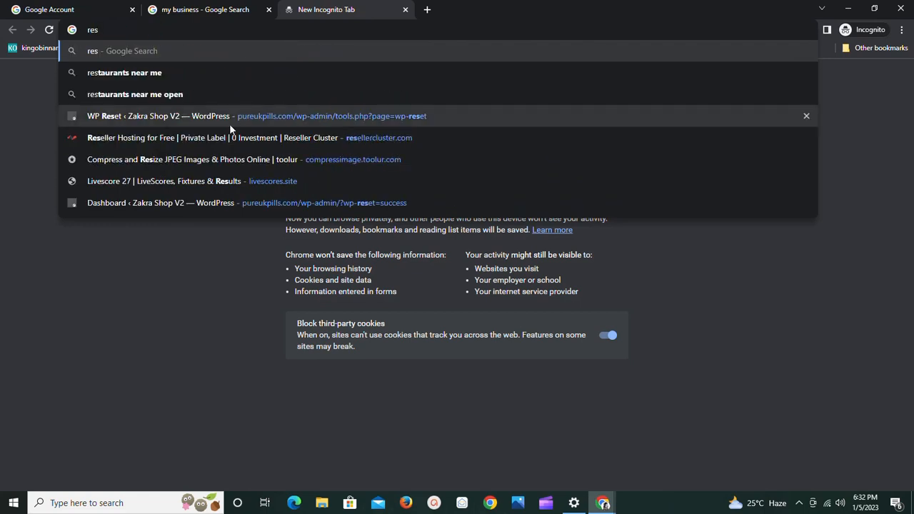
{"action": "left_click", "coordinate": [211, 73]}
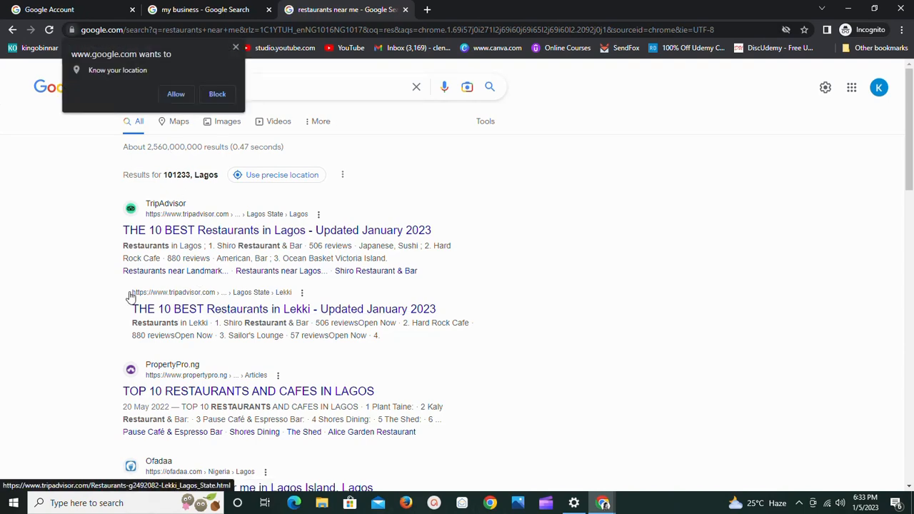
{"action": "left_click", "coordinate": [236, 47]}
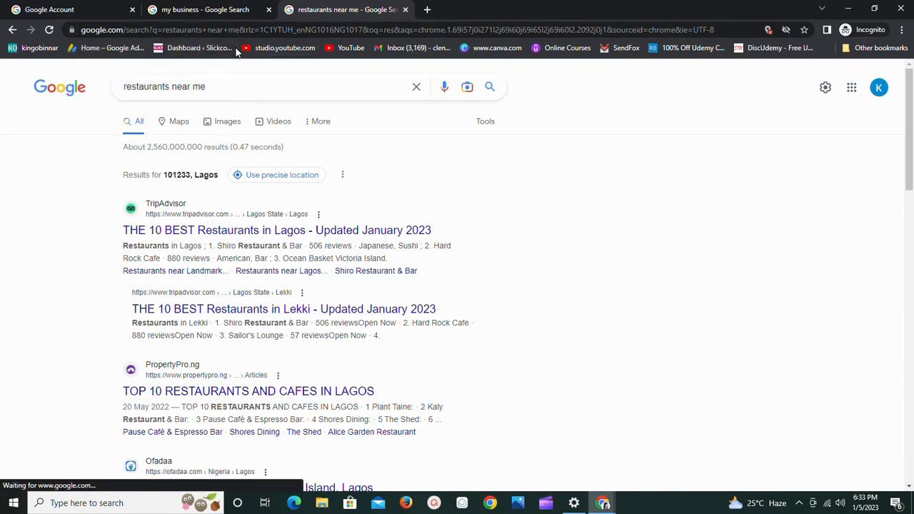
Switch to the regular, non-incognito browser window and search for "restaurants near me" in a new tab.
{"action": "left_click", "coordinate": [849, 13]}
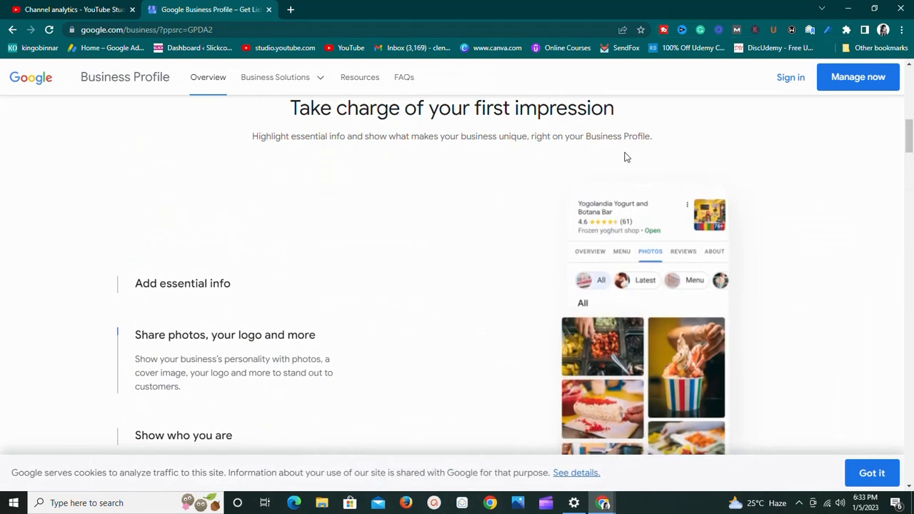
{"action": "left_click", "coordinate": [291, 9]}
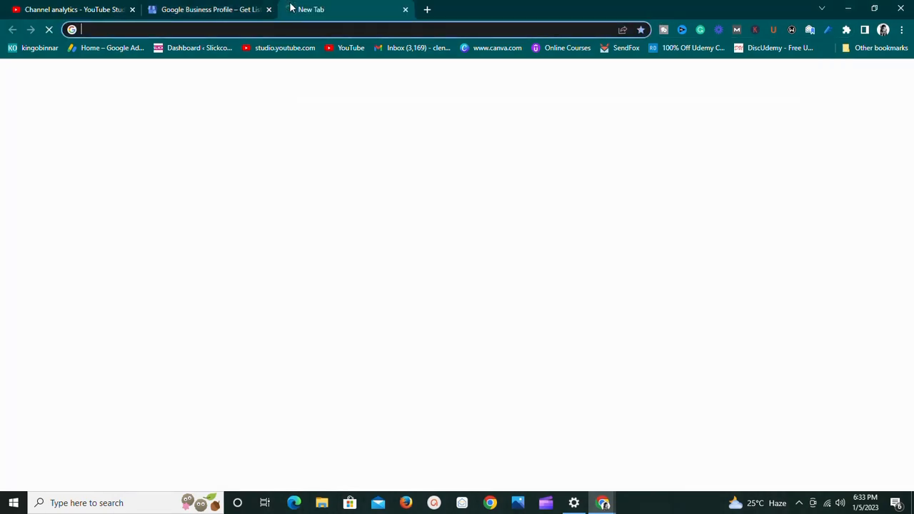
{"action": "type", "text": "res"}
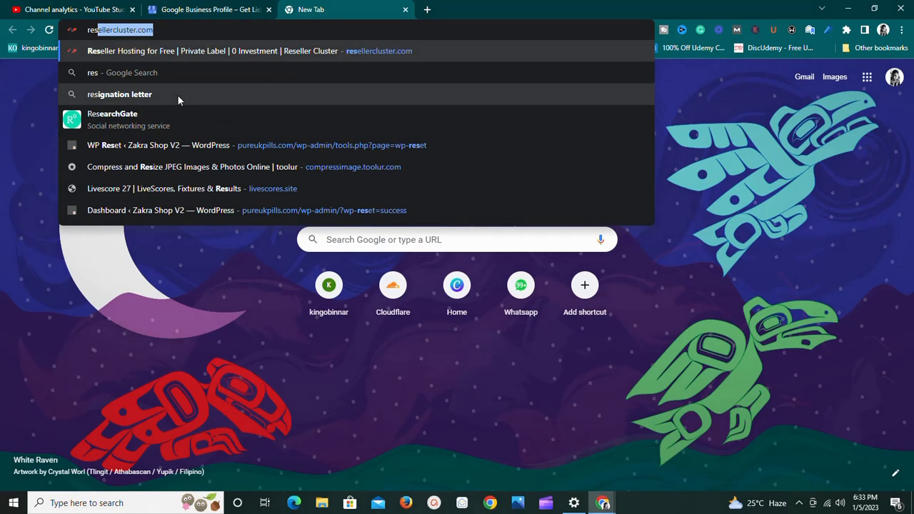
{"action": "type", "text": "t"}
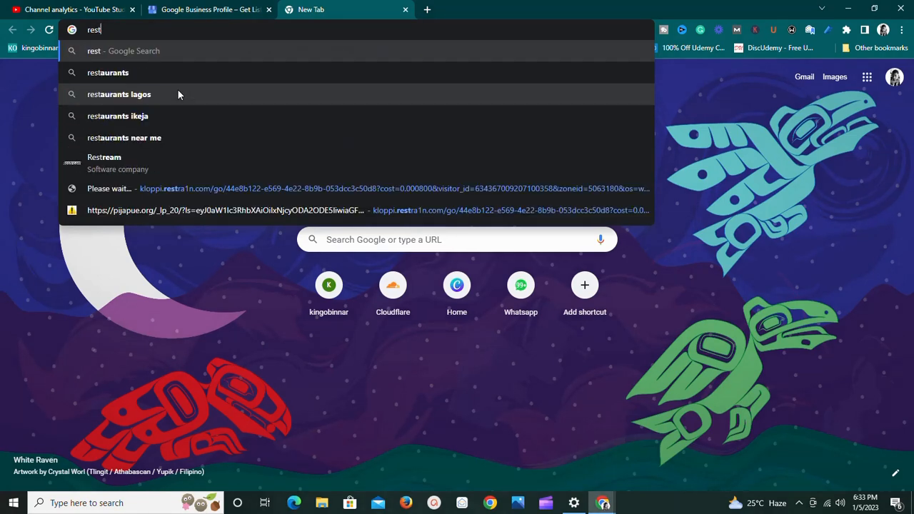
{"action": "type", "text": "y"}
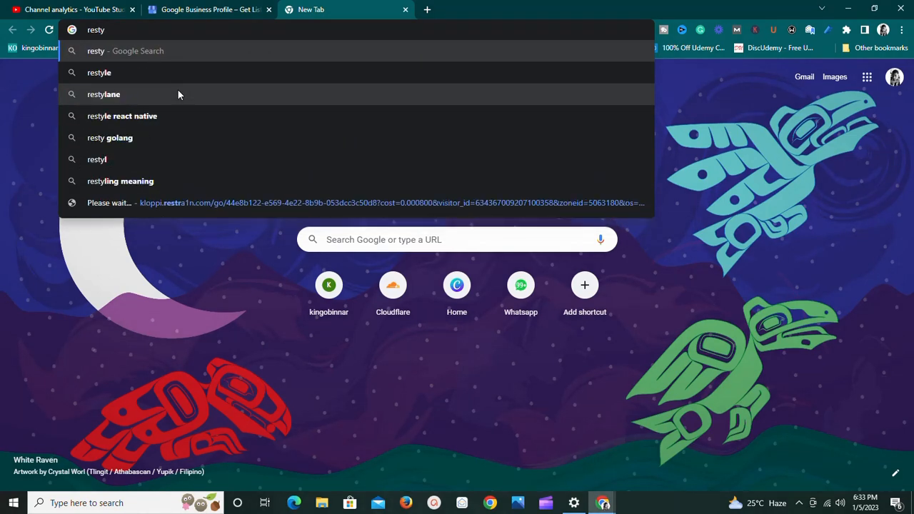
{"action": "key", "text": "BackSpace"}
{"action": "type", "text": "u"}
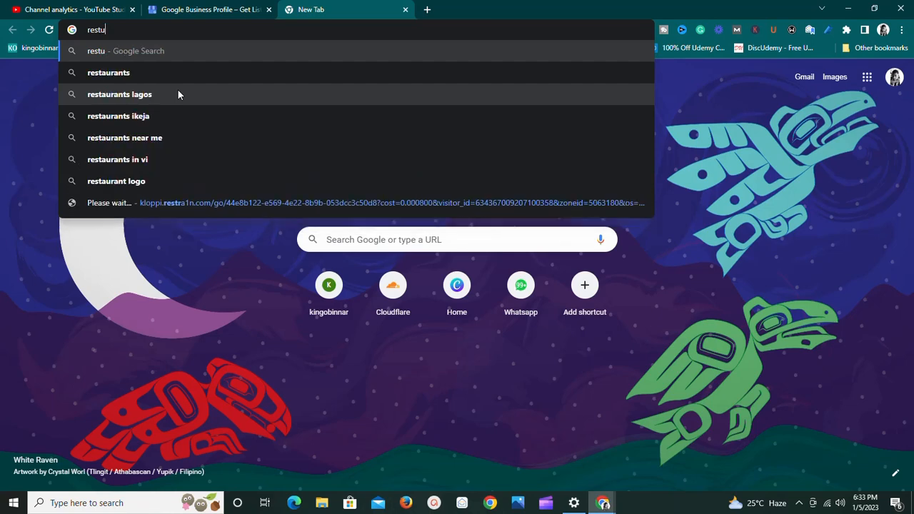
{"action": "key", "text": "BackSpace"}
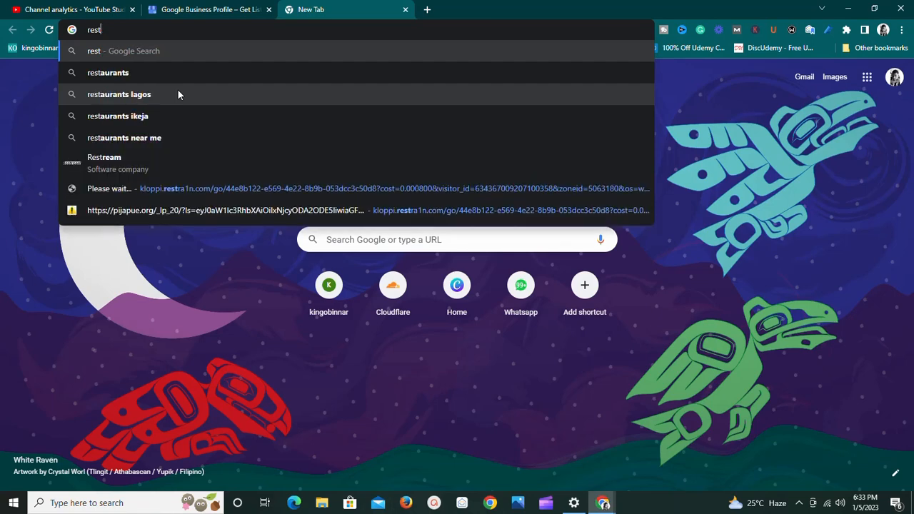
{"action": "type", "text": "au"}
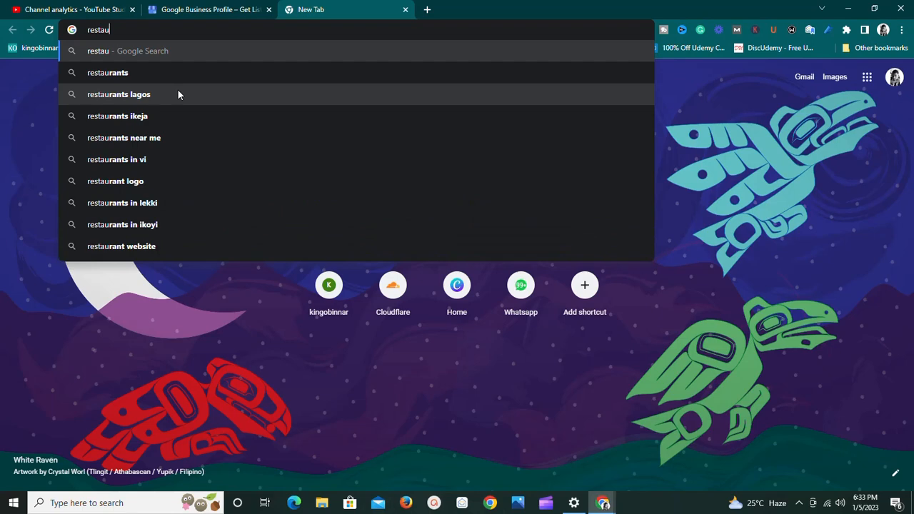
{"action": "type", "text": "ra"}
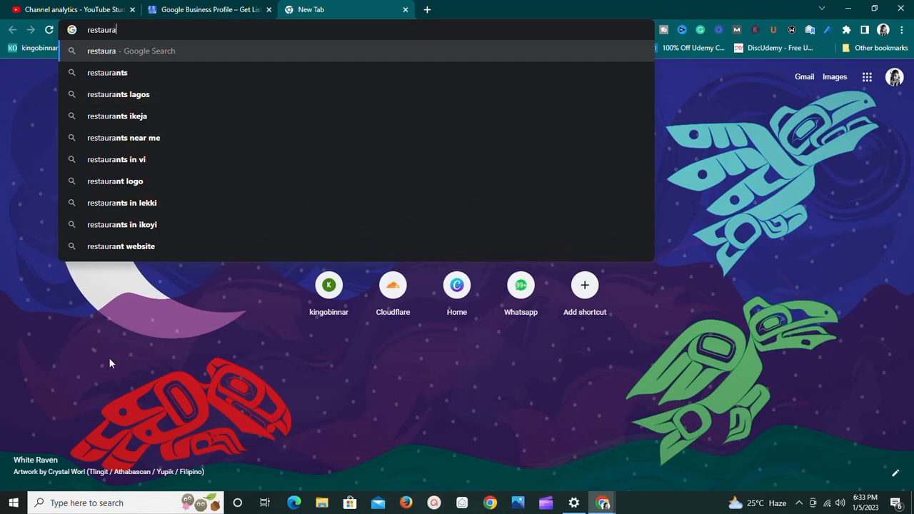
{"action": "key", "text": "Down"}
{"action": "key", "text": "Down"}
{"action": "key", "text": "Down"}
{"action": "key", "text": "Down"}
{"action": "key", "text": "Return"}
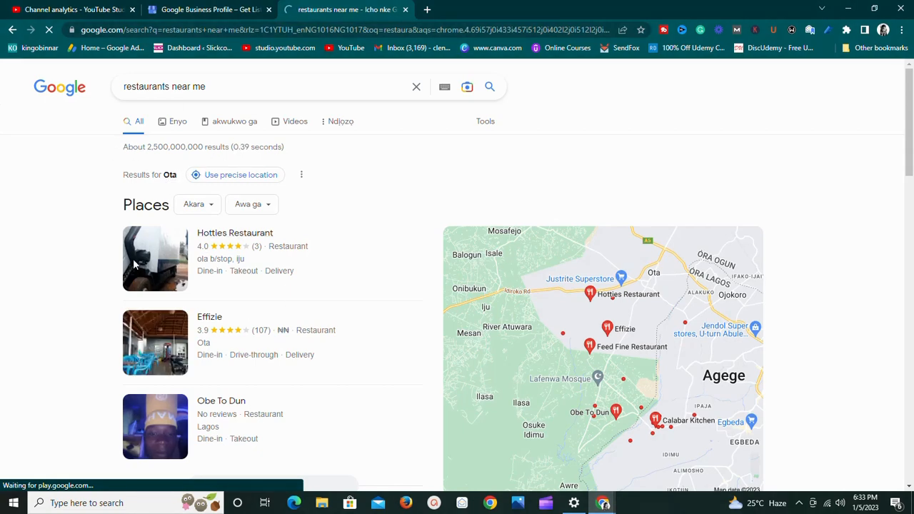
Examine the local restaurant listings and their map in the search results, dismissing the location permission request and zooming into the map.
{"action": "scroll", "coordinate": [241, 302], "scroll_direction": "down", "scroll_amount": 7}
{"action": "scroll", "coordinate": [240, 289], "scroll_direction": "up", "scroll_amount": 8}
{"action": "scroll", "coordinate": [524, 267], "scroll_direction": "down", "scroll_amount": 5}
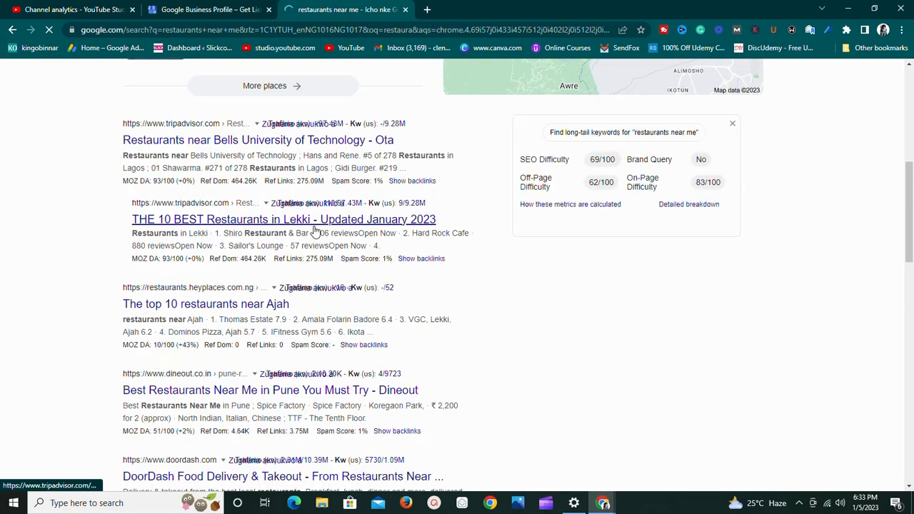
{"action": "scroll", "coordinate": [314, 231], "scroll_direction": "up", "scroll_amount": 2}
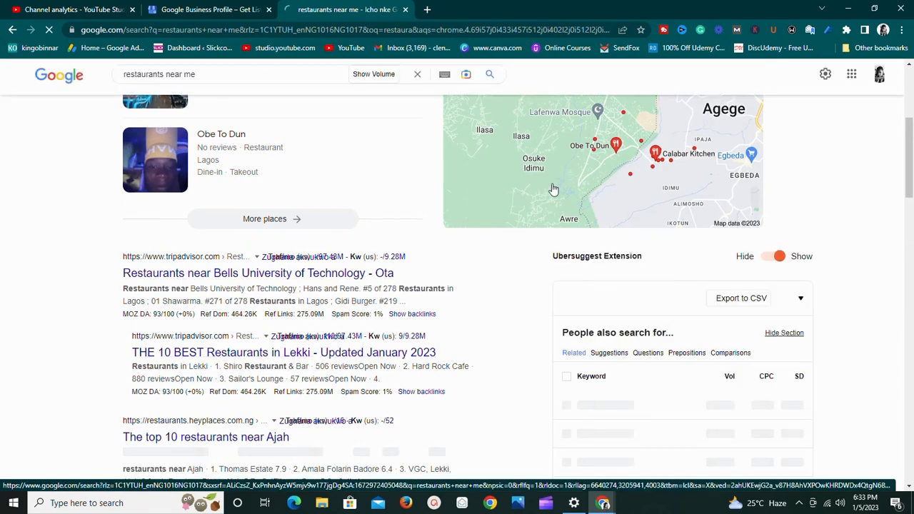
{"action": "scroll", "coordinate": [536, 201], "scroll_direction": "up", "scroll_amount": 4}
{"action": "scroll", "coordinate": [537, 202], "scroll_direction": "down", "scroll_amount": 2}
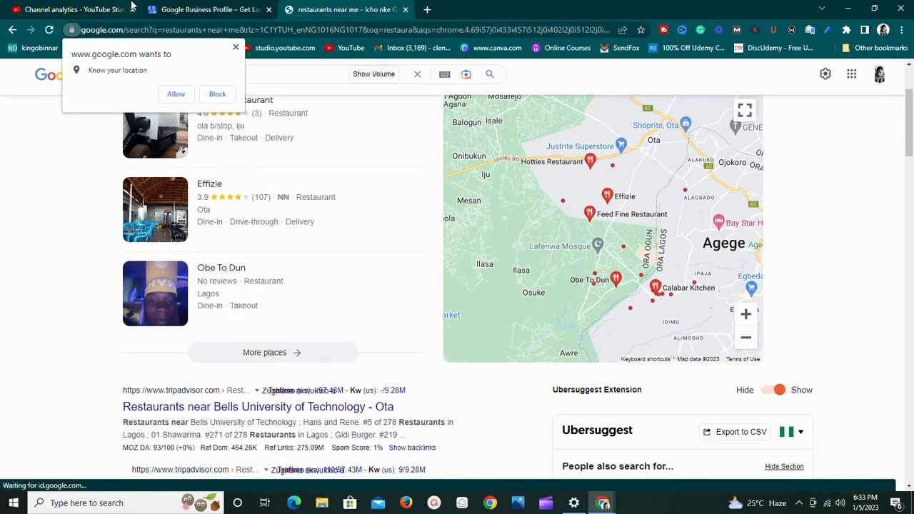
{"action": "left_click", "coordinate": [236, 47]}
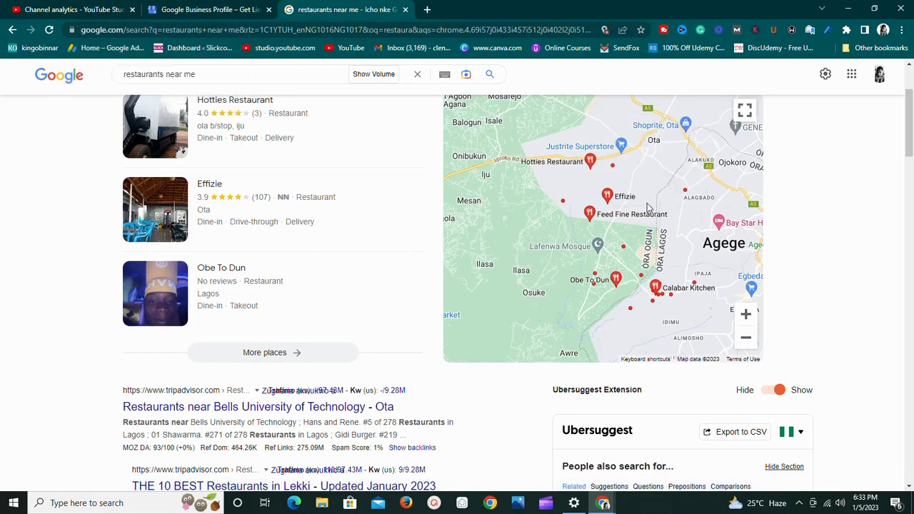
{"action": "scroll", "coordinate": [629, 274], "scroll_direction": "up", "scroll_amount": 3}
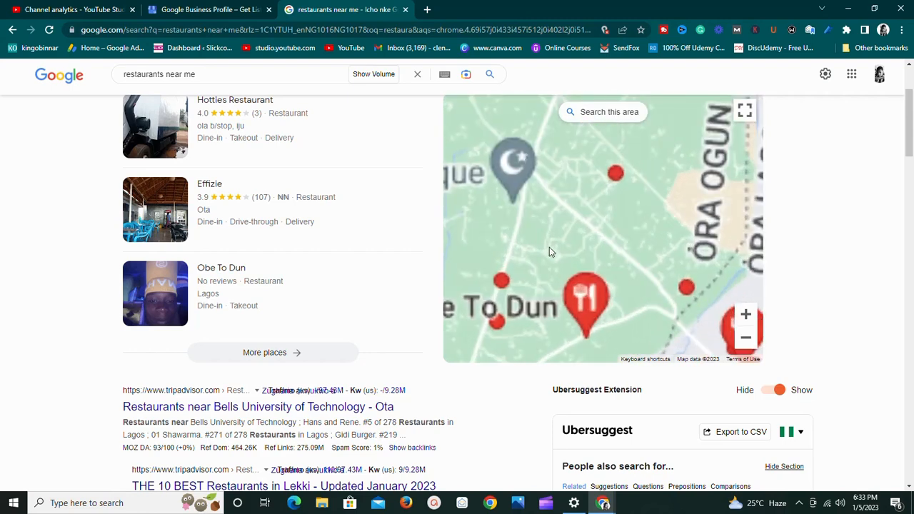
{"action": "scroll", "coordinate": [824, 233], "scroll_direction": "up", "scroll_amount": 2}
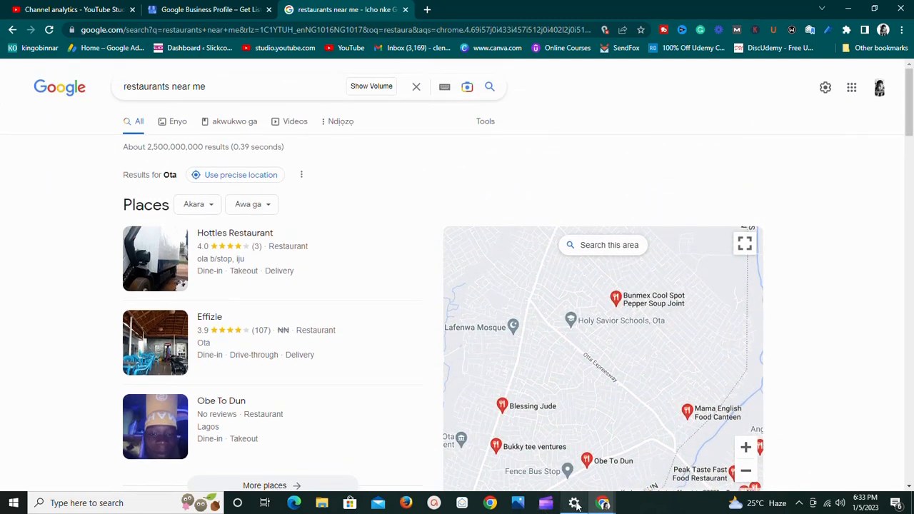
Return to the incognito window and show the Real Store management view in the "my business" search results.
{"action": "mouse_move", "coordinate": [604, 505]}
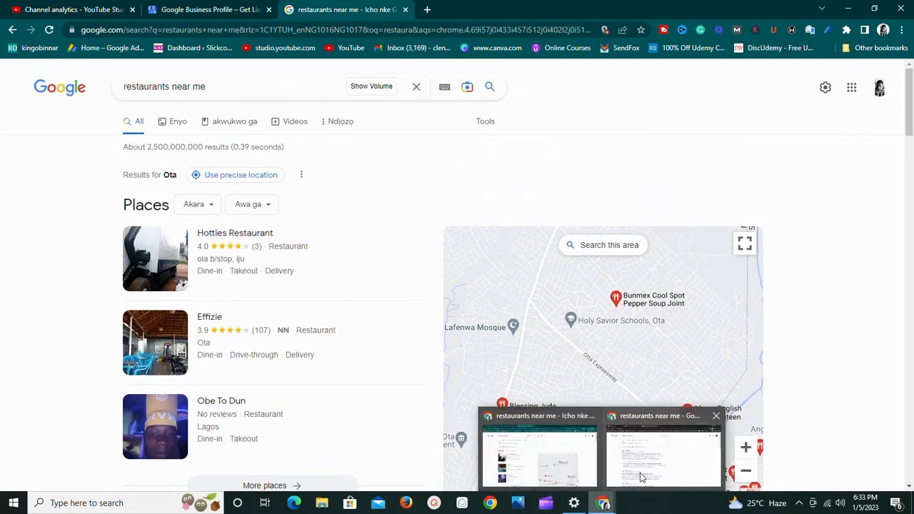
{"action": "left_click", "coordinate": [639, 473]}
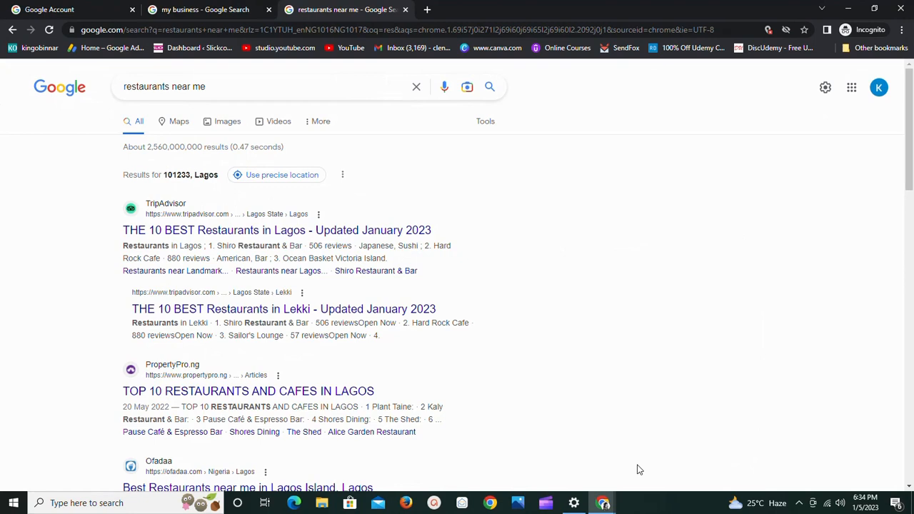
{"action": "left_click", "coordinate": [207, 9]}
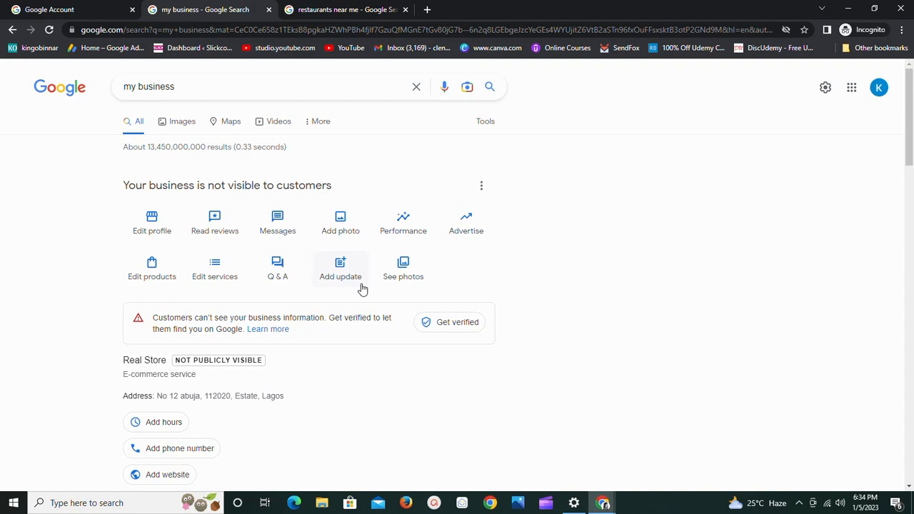
{"action": "left_click", "coordinate": [800, 503]}
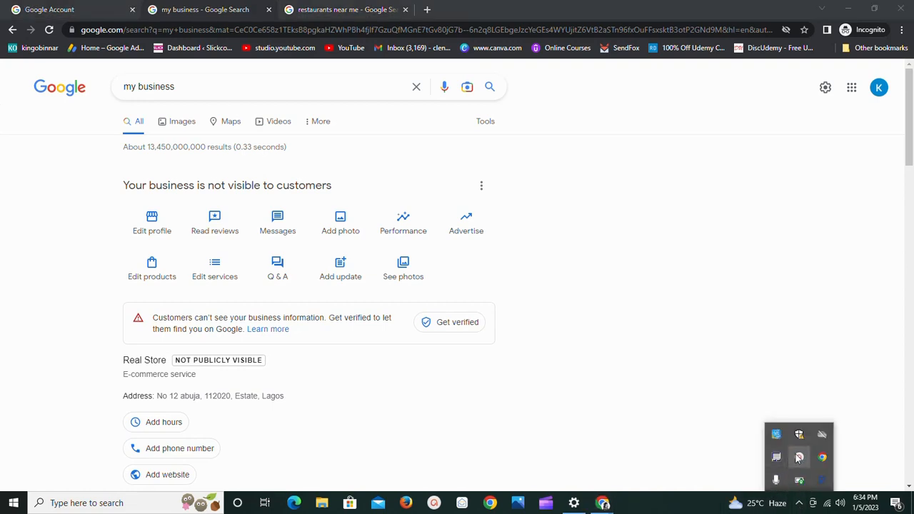